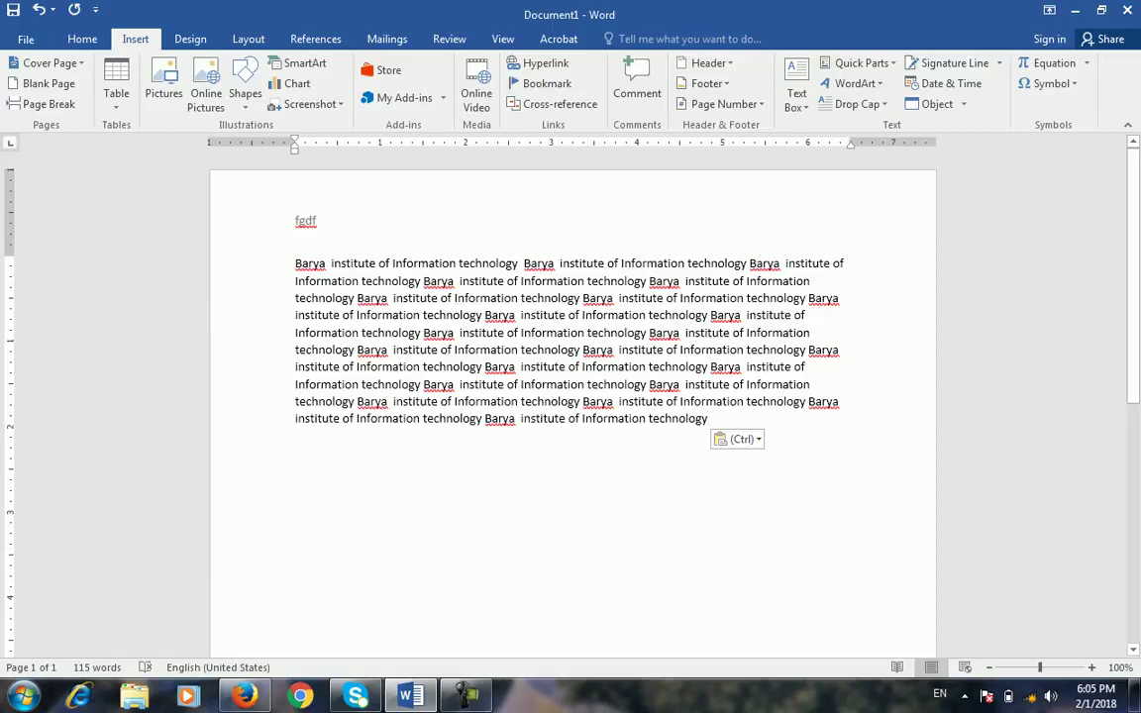
Apply a dropped drop cap spanning 4 lines to the first letter of the paragraph, keeping the +Body font
left_click(295, 264)
double_click(296, 263)
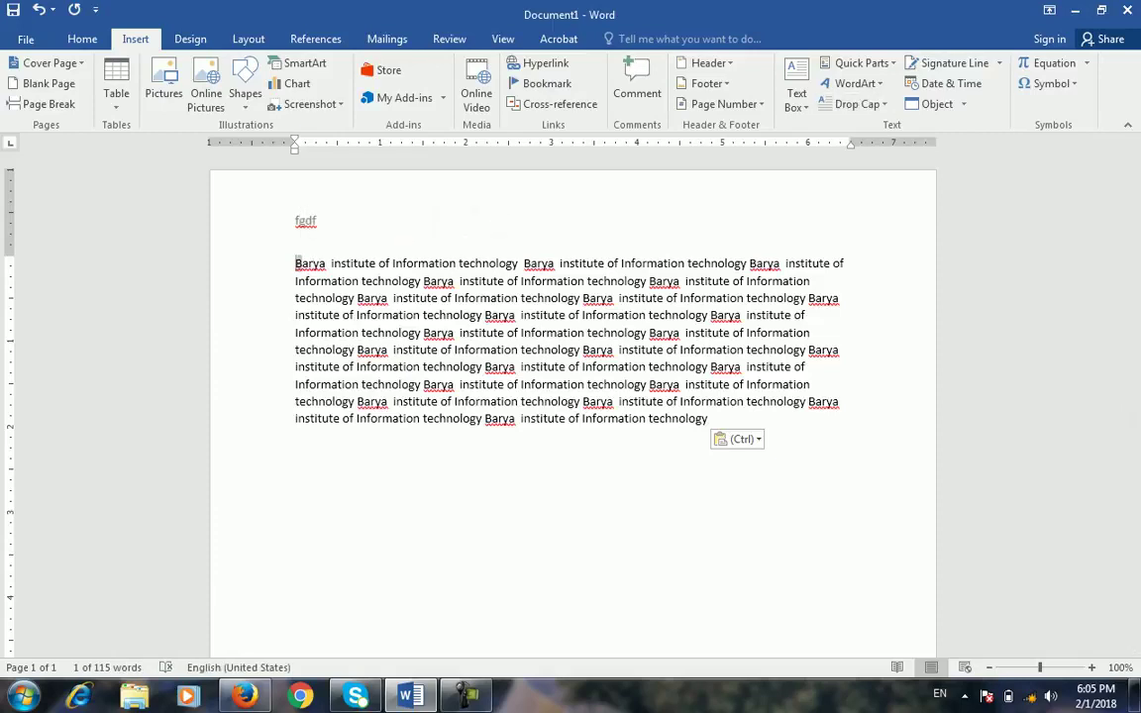
left_click(857, 104)
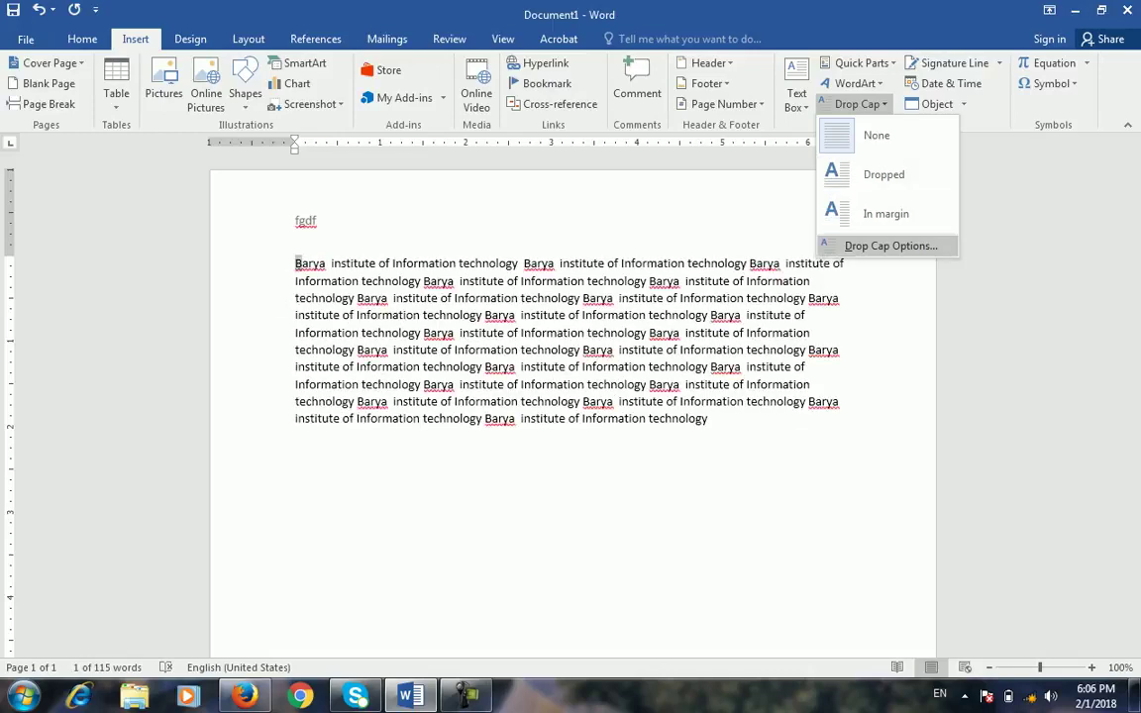
left_click(891, 246)
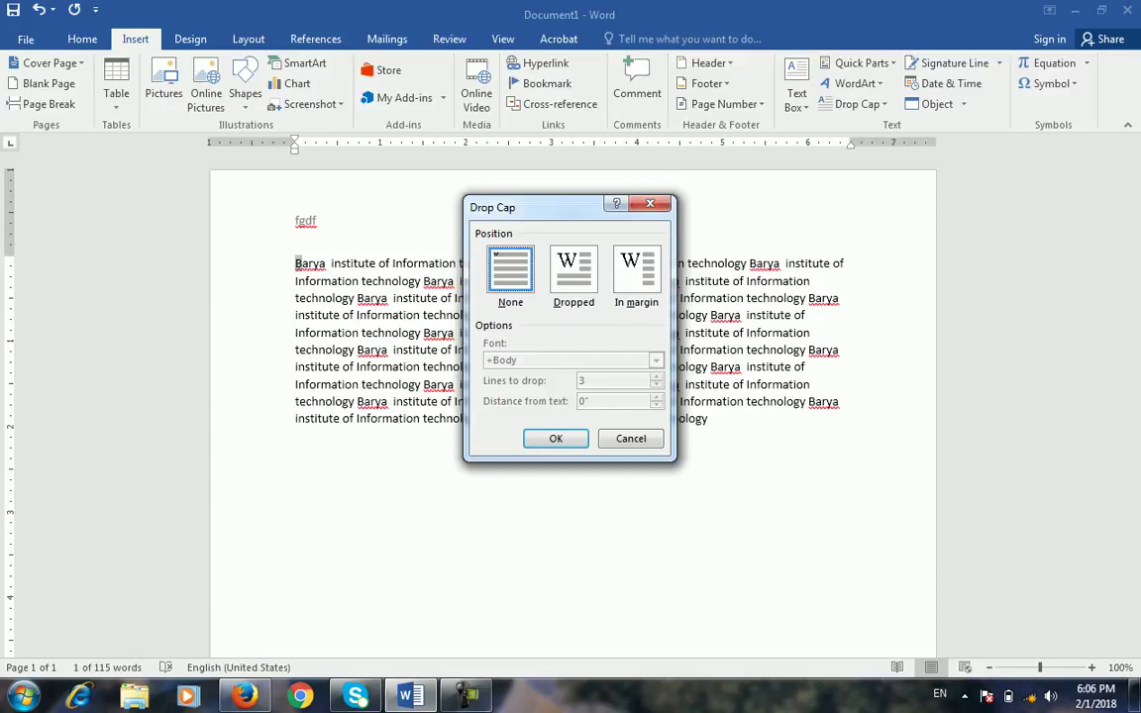
left_click(574, 269)
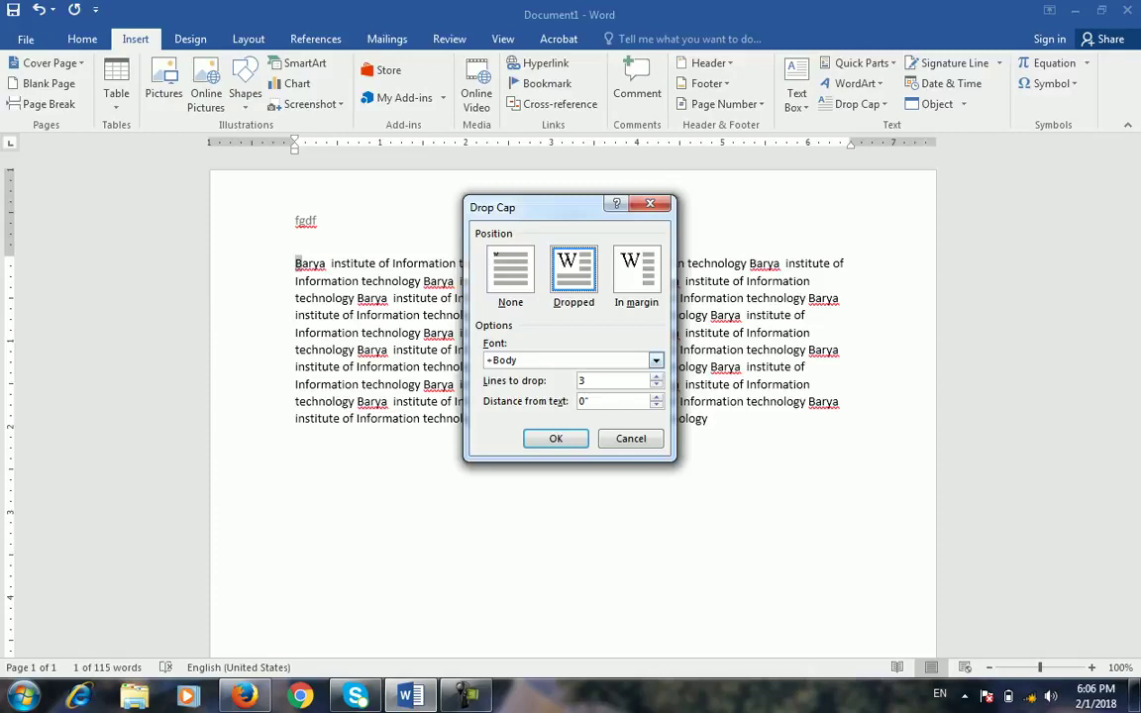
left_click(656, 361)
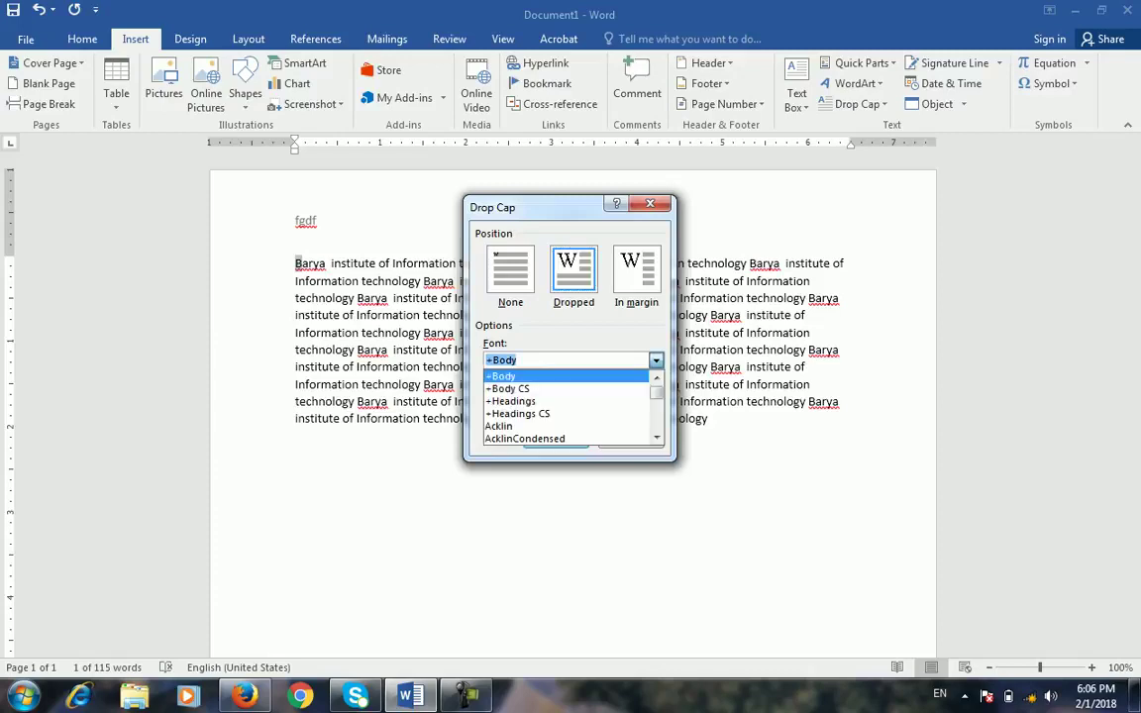
left_click(656, 361)
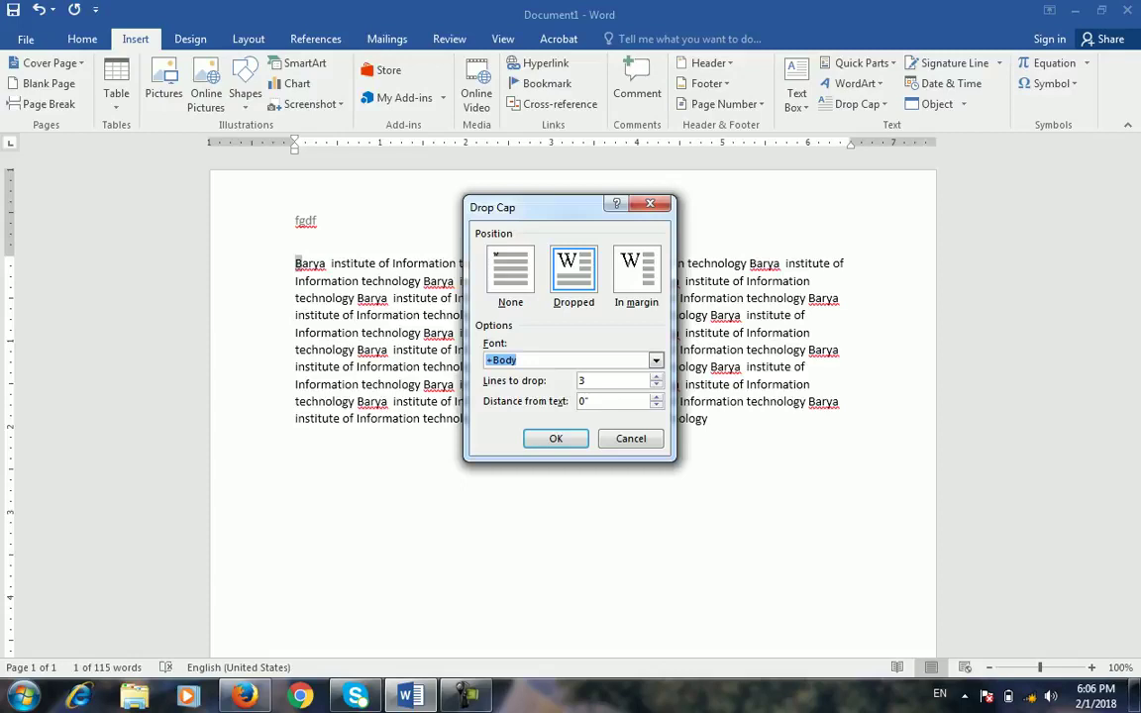
key("Tab")
key("Return")
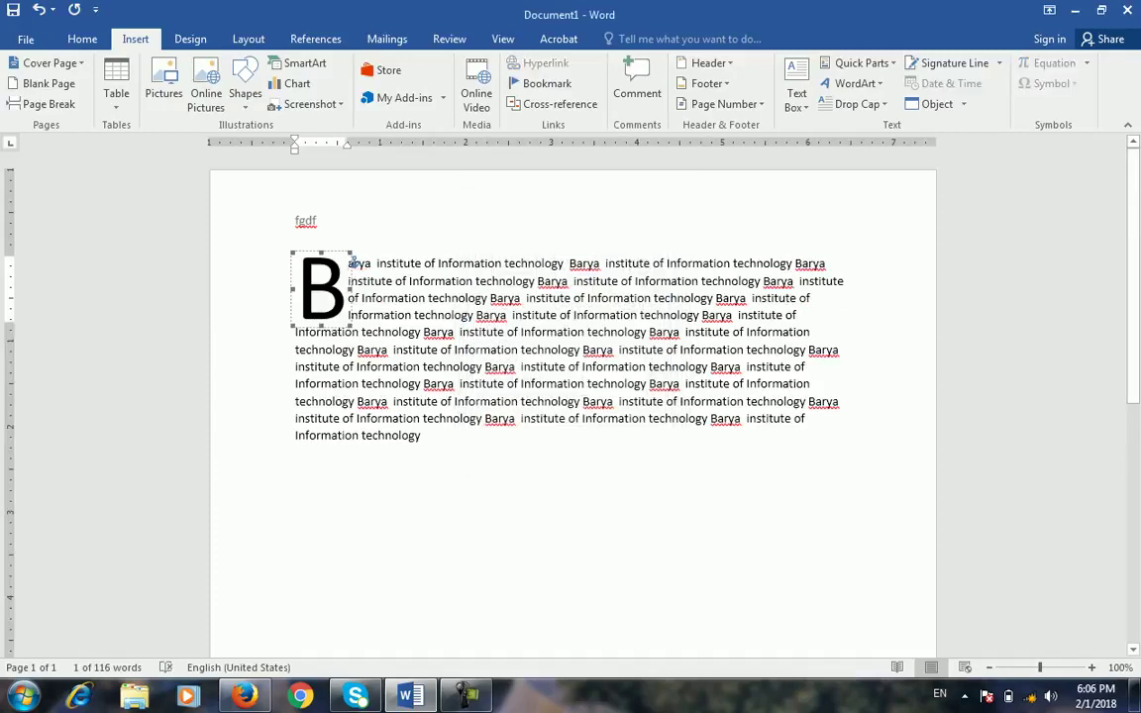
Increase the drop cap's distance from the text by three increments in the drop cap options
left_click(856, 104)
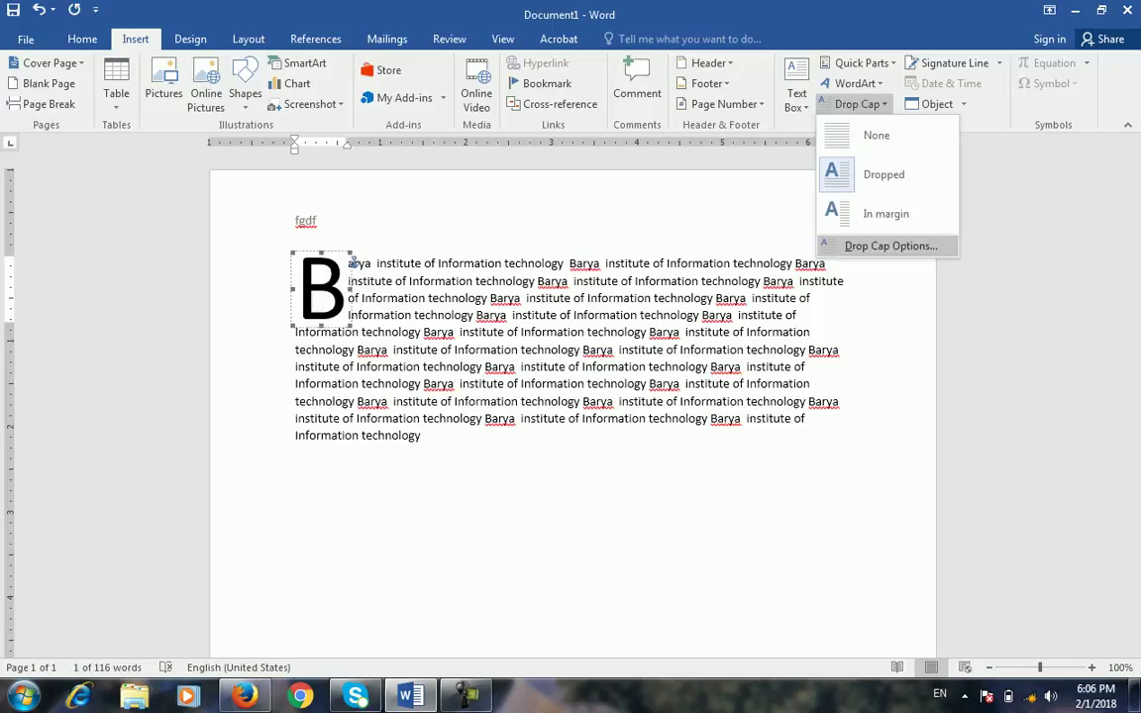
left_click(879, 244)
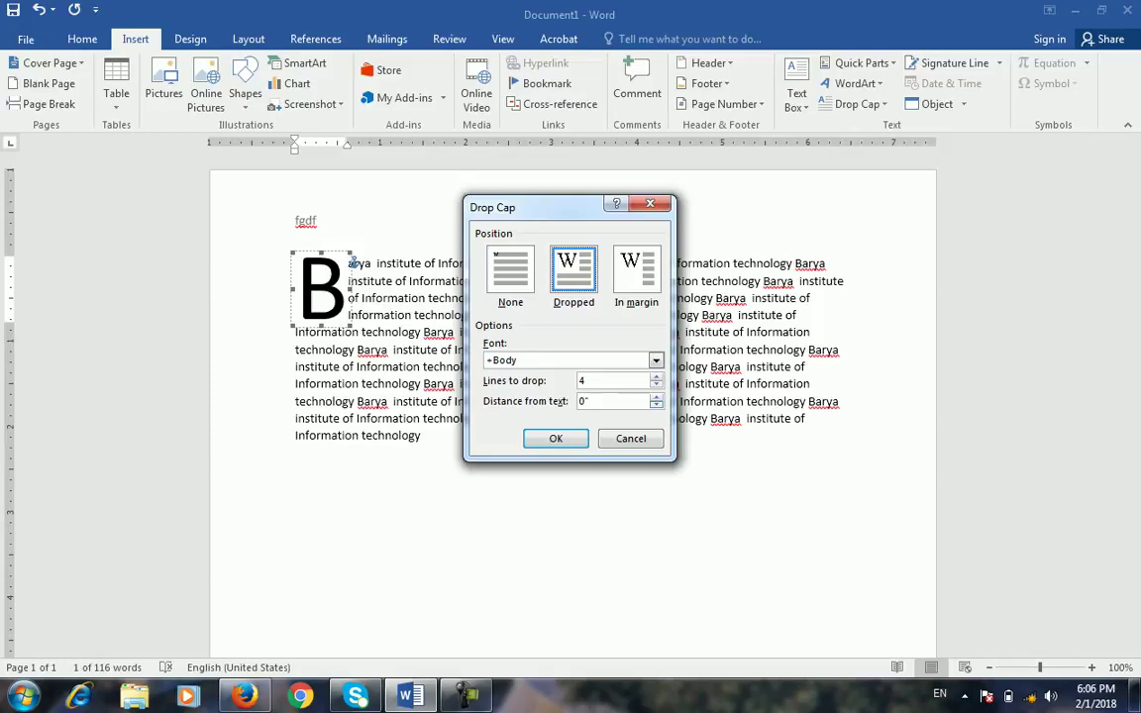
key("Up")
key("Up")
key("Up")
key("Return")
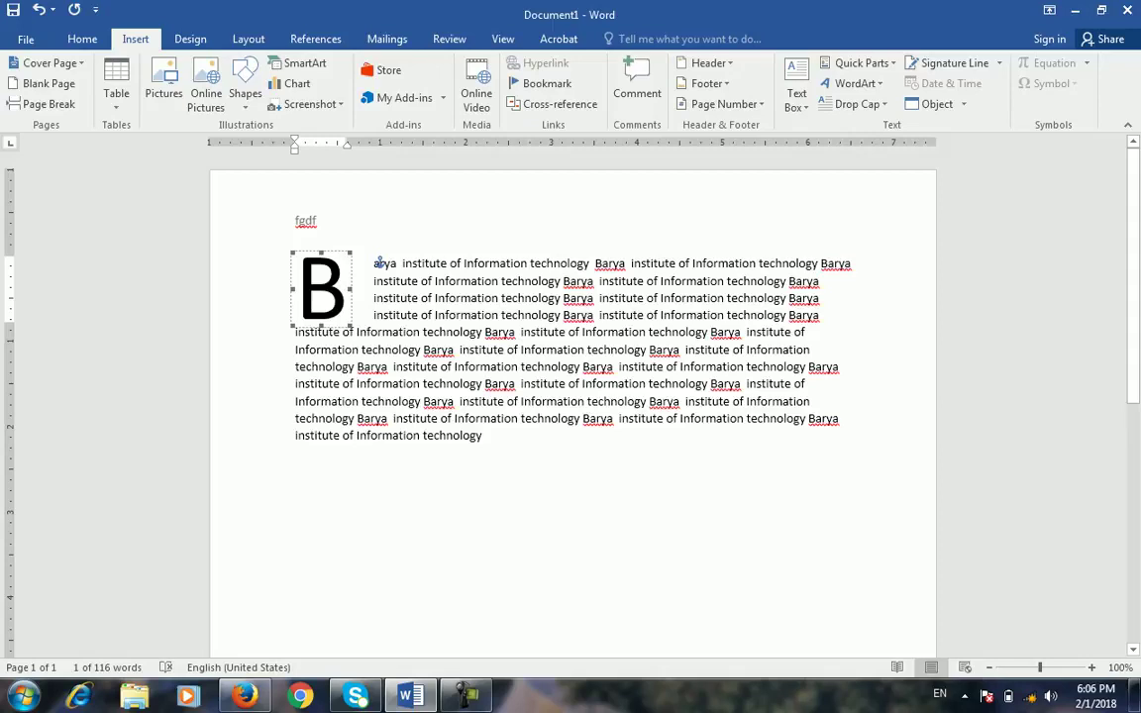
Remove the drop cap from the paragraph's first letter
left_click(858, 104)
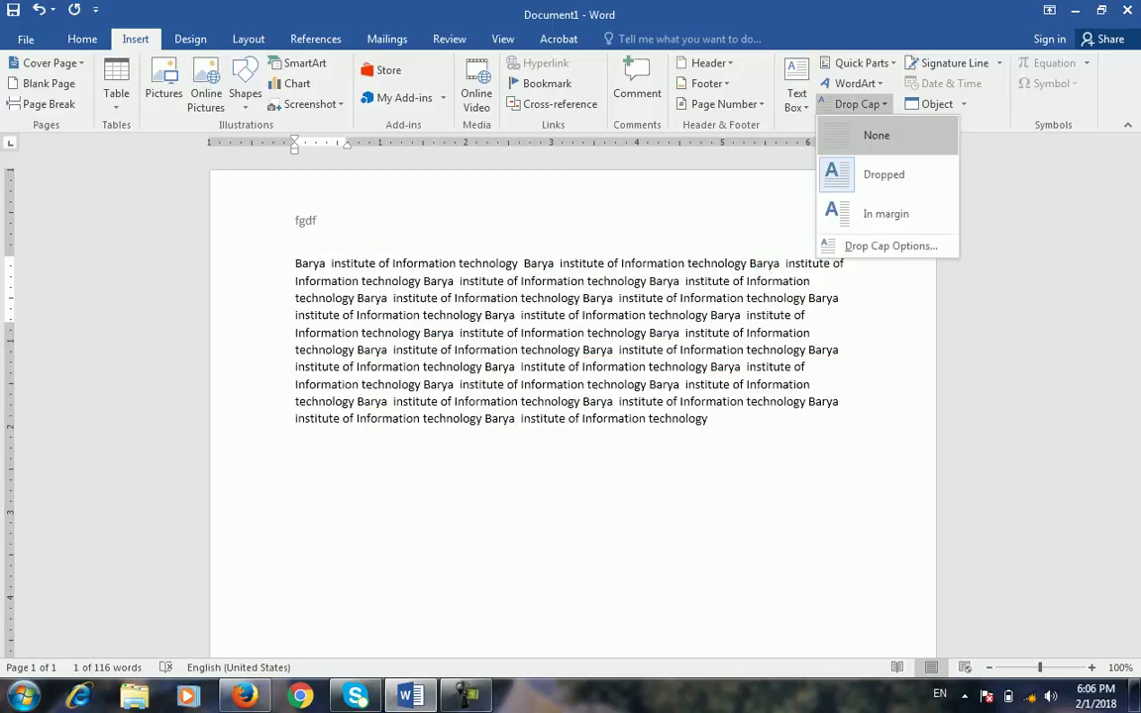
left_click(877, 135)
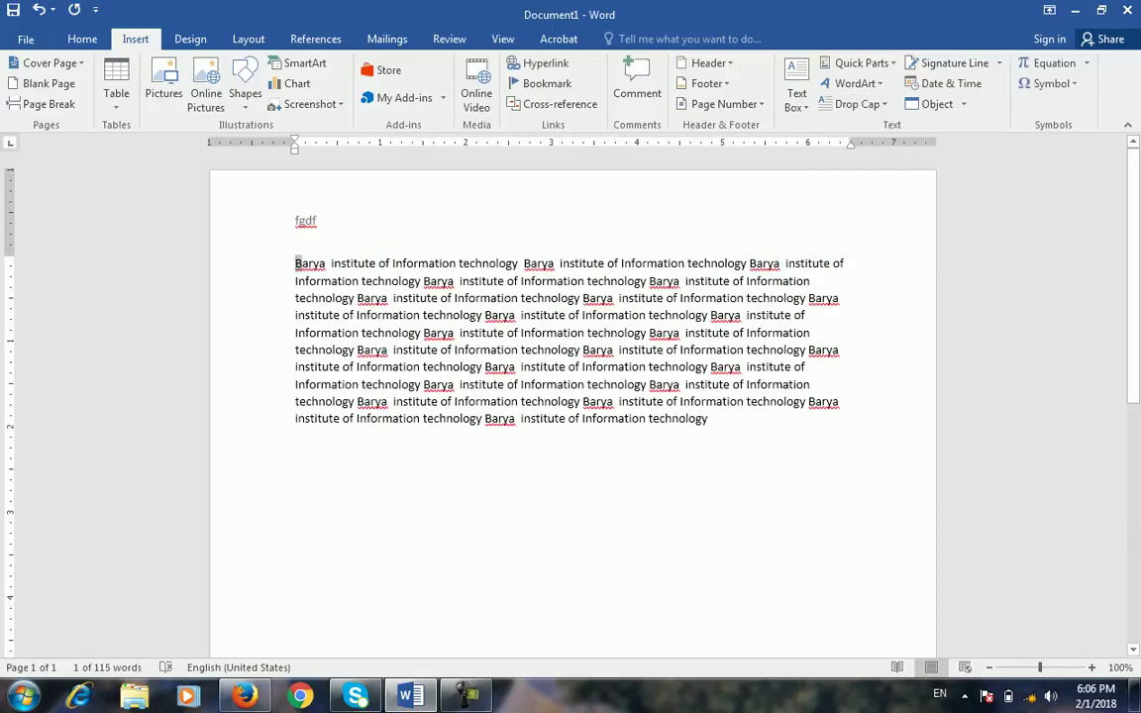
Add three blank lines after the end of the paragraph
key("ctrl+End")
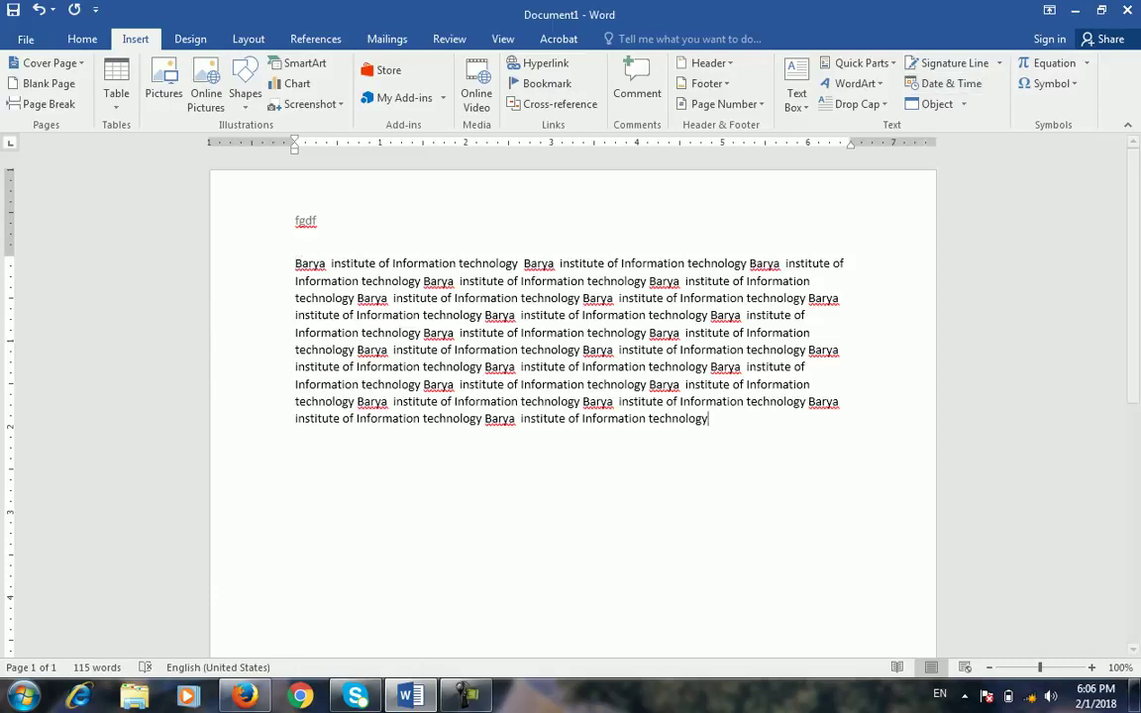
key("Return")
key("Return")
key("Return")
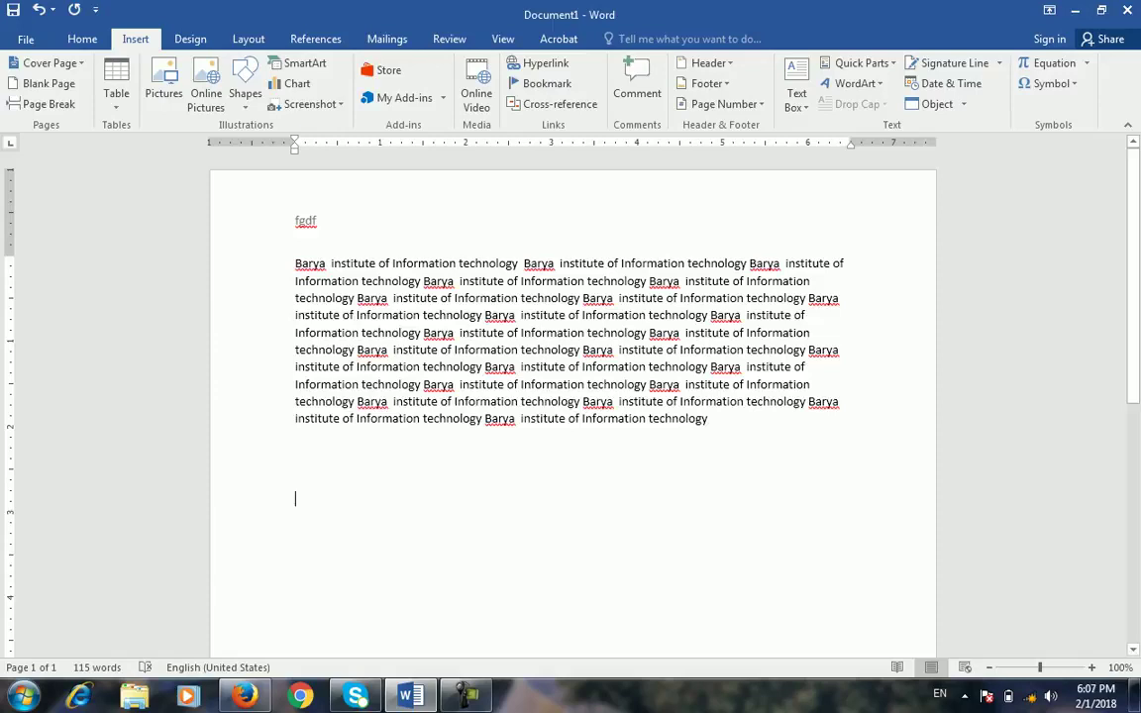
Insert a Microsoft Office signature line with the suggested signer's name and the title Director, leaving the e-mail address empty
left_click(999, 63)
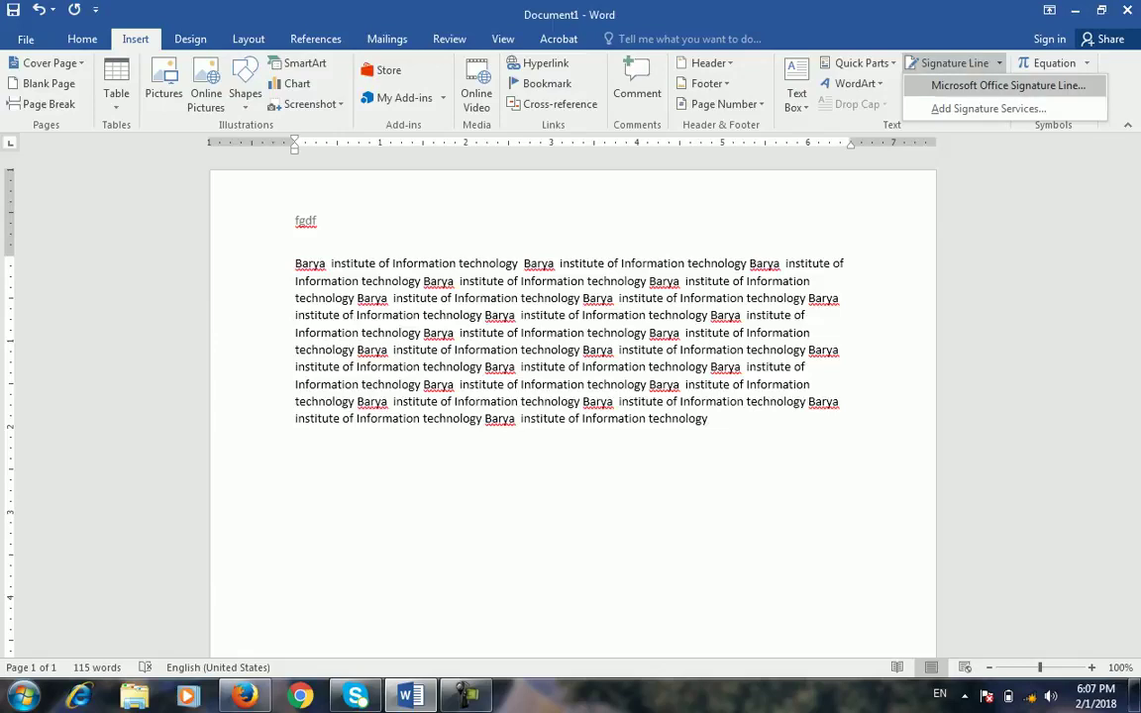
left_click(1007, 85)
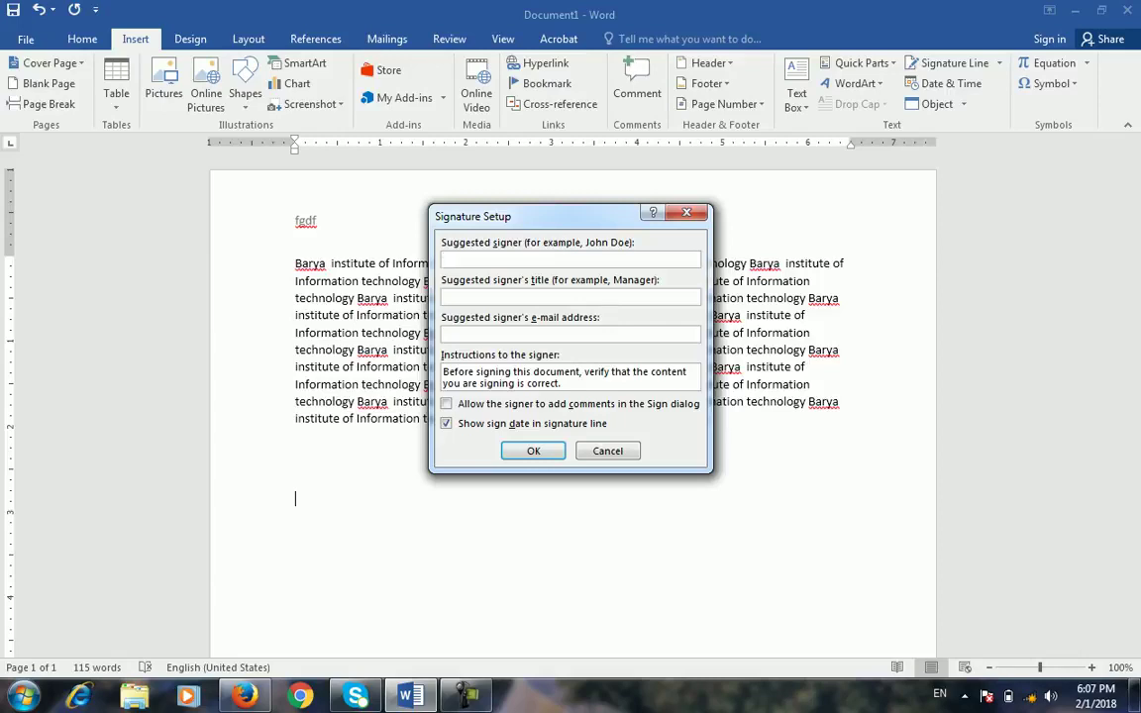
type("Wafiullah")
left_click(448, 297)
type("Director")
key("Tab")
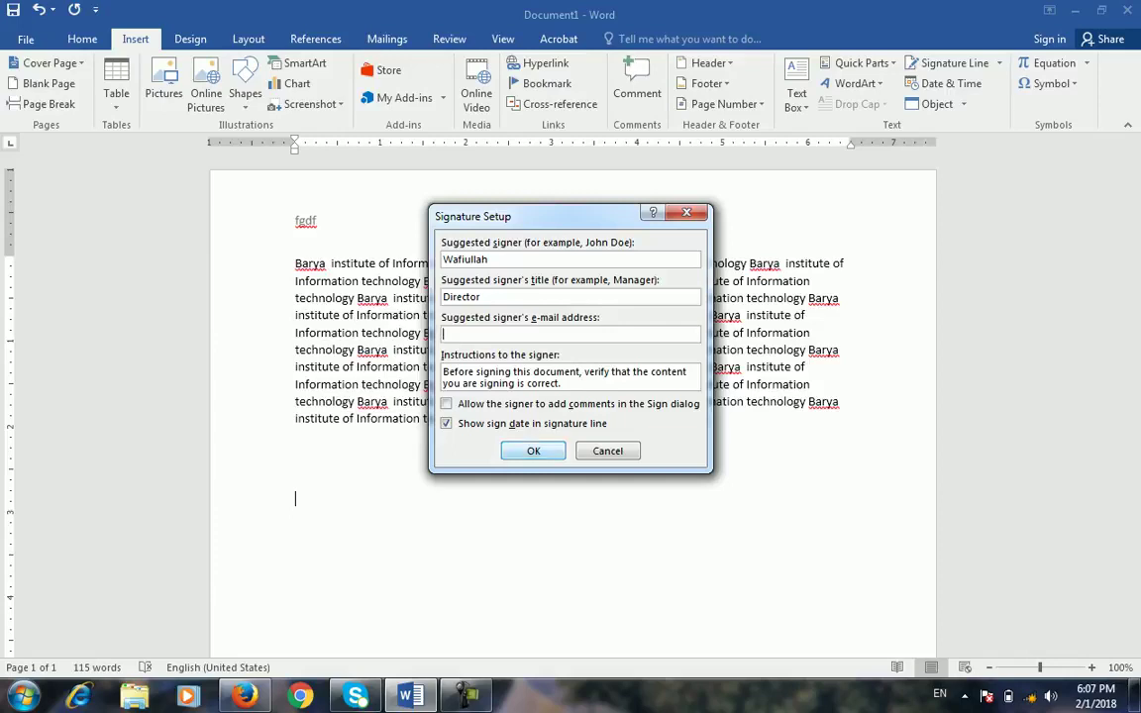
key("Return")
scroll(570, 397, "down", 1)
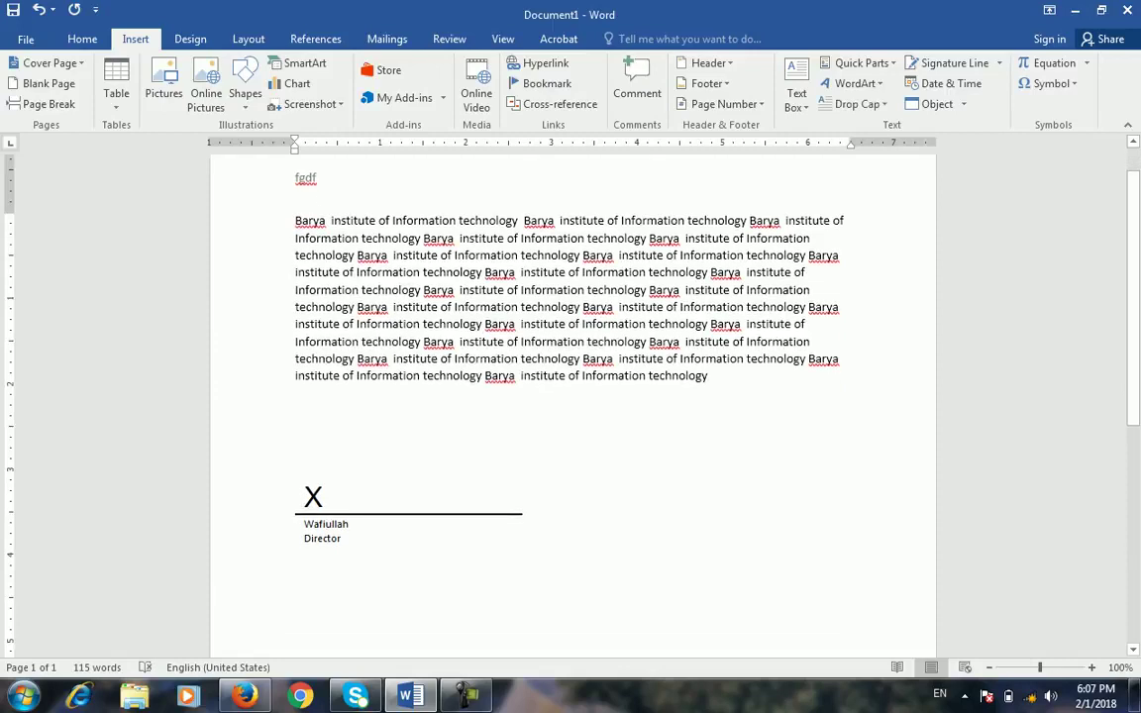
left_click(472, 499)
left_click(543, 540)
left_click(436, 505)
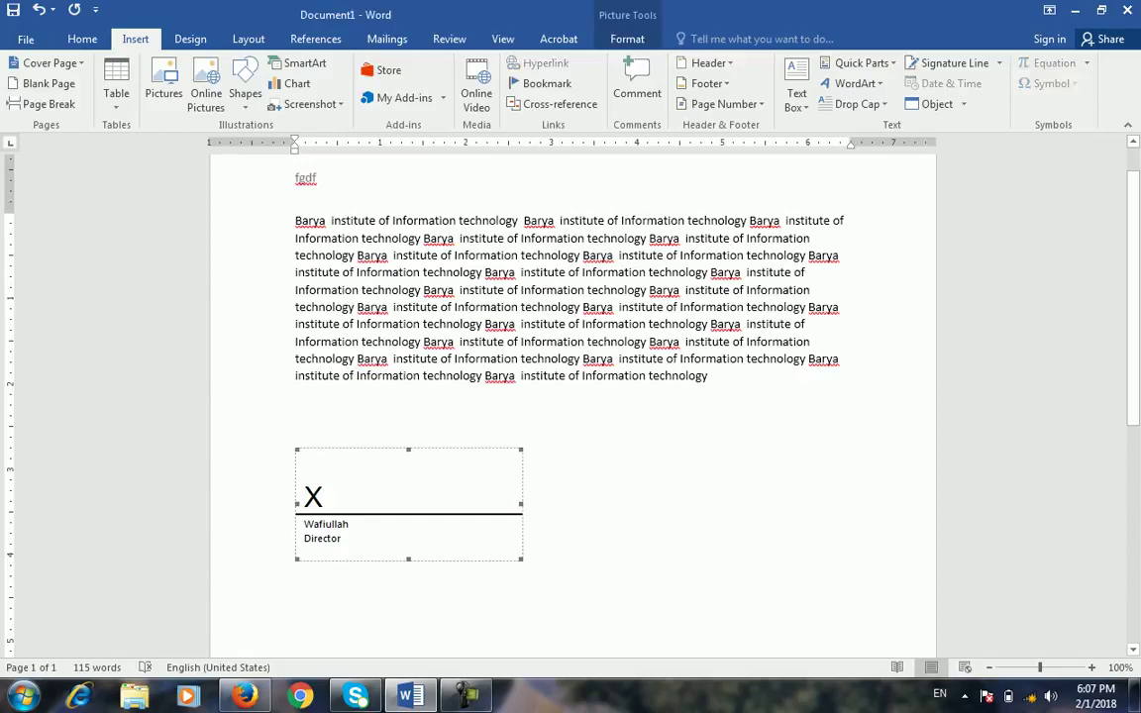
left_click(547, 540)
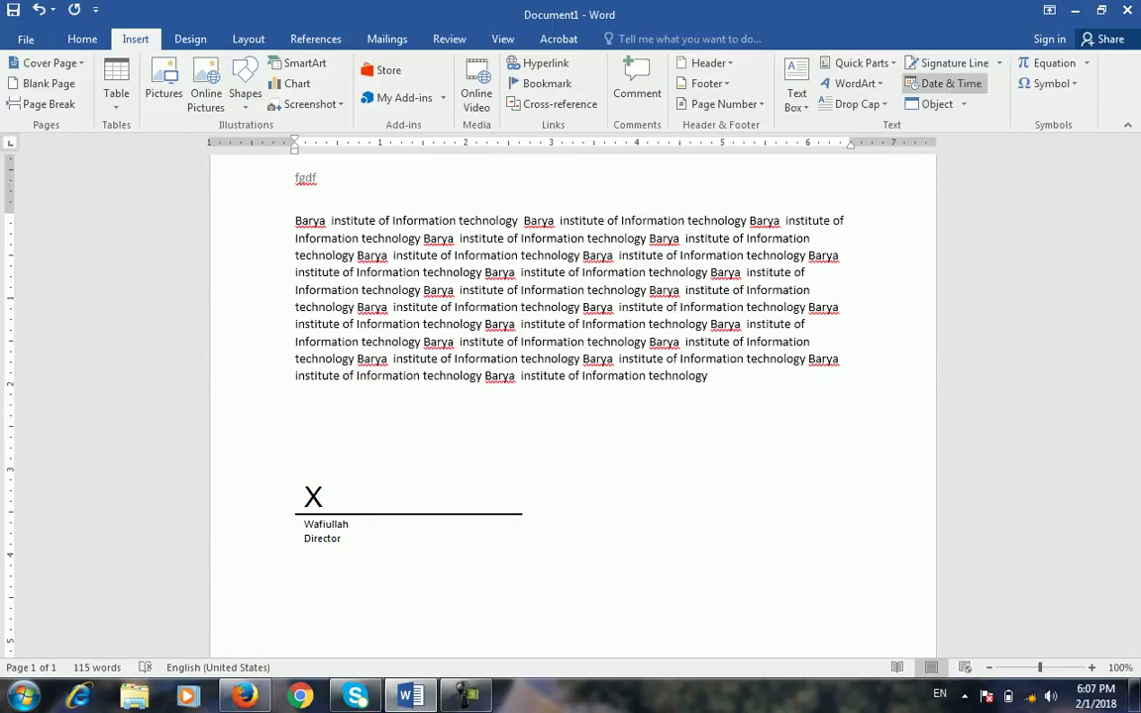
left_click(999, 62)
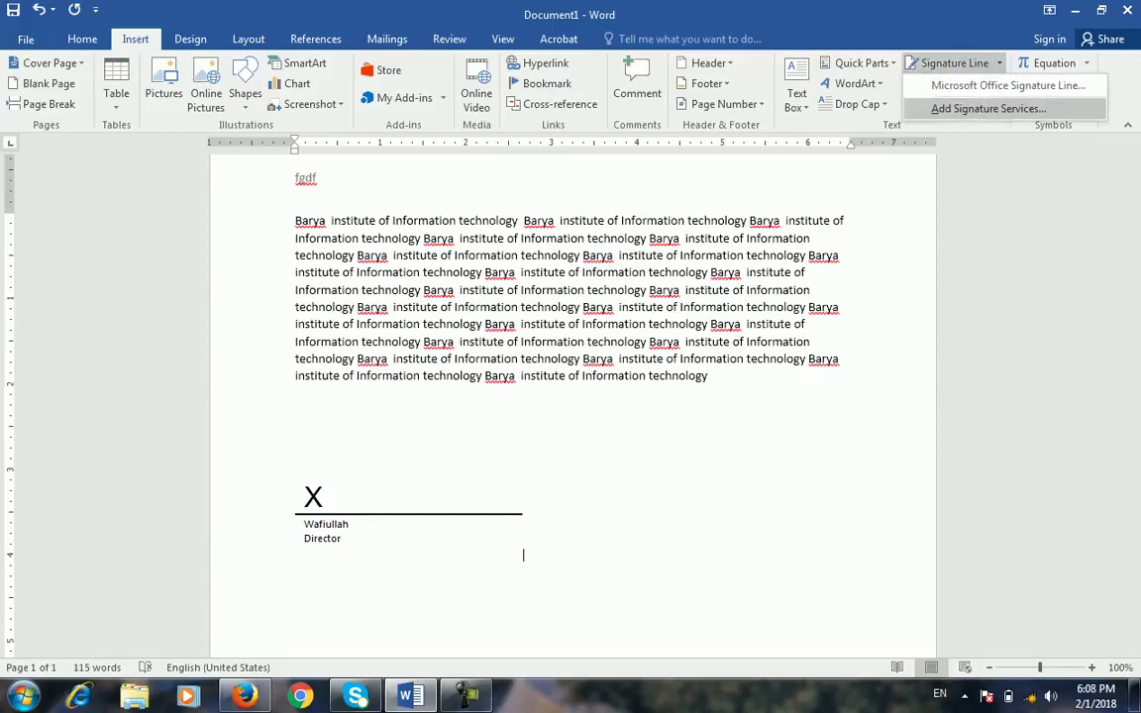
left_click(987, 109)
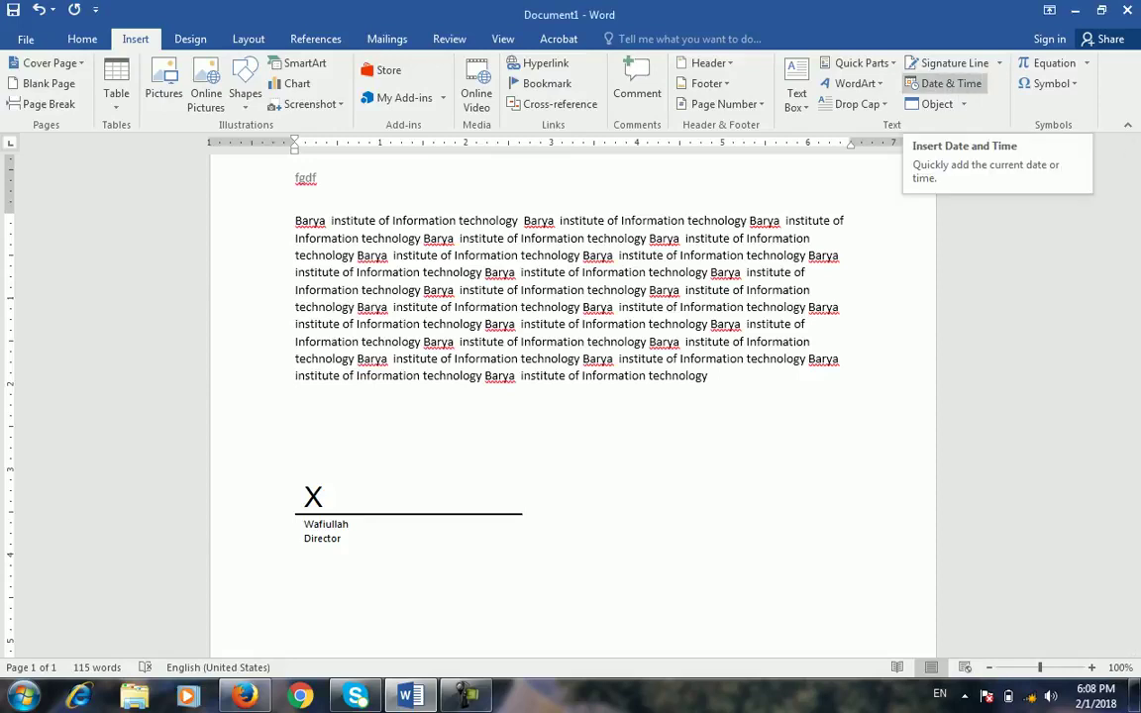
Insert the date as "Thursday, February 01, 2018" between the paragraph and the signature line, adding a line before and after it
left_click(523, 555)
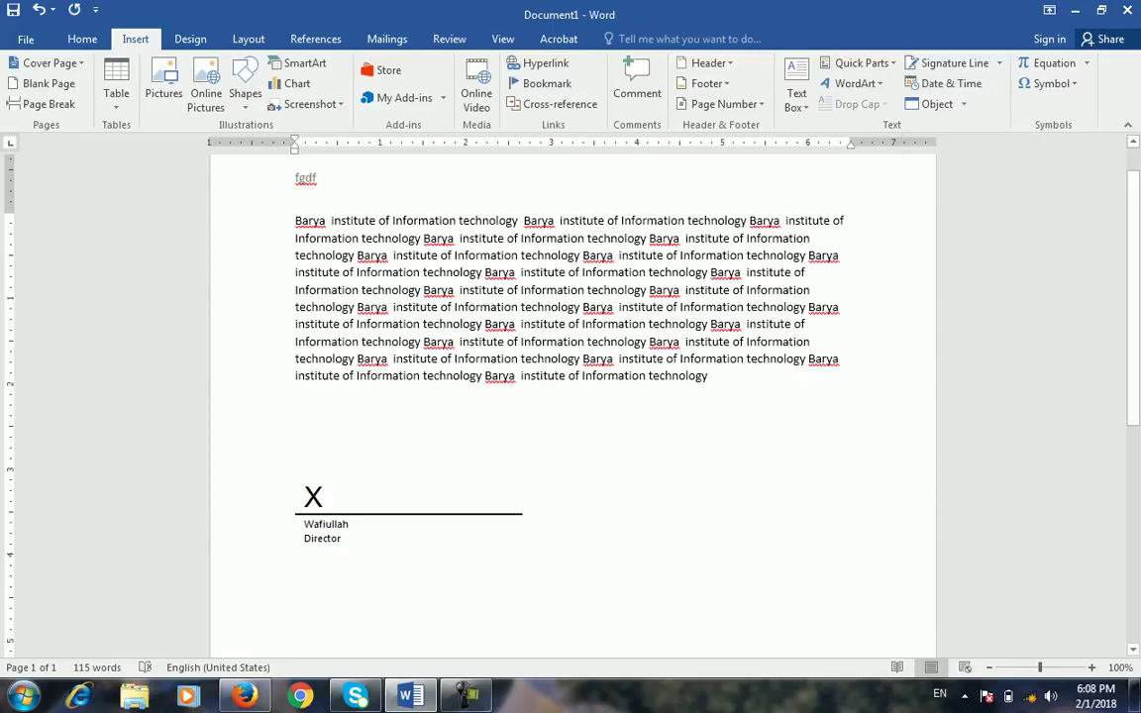
key("Return")
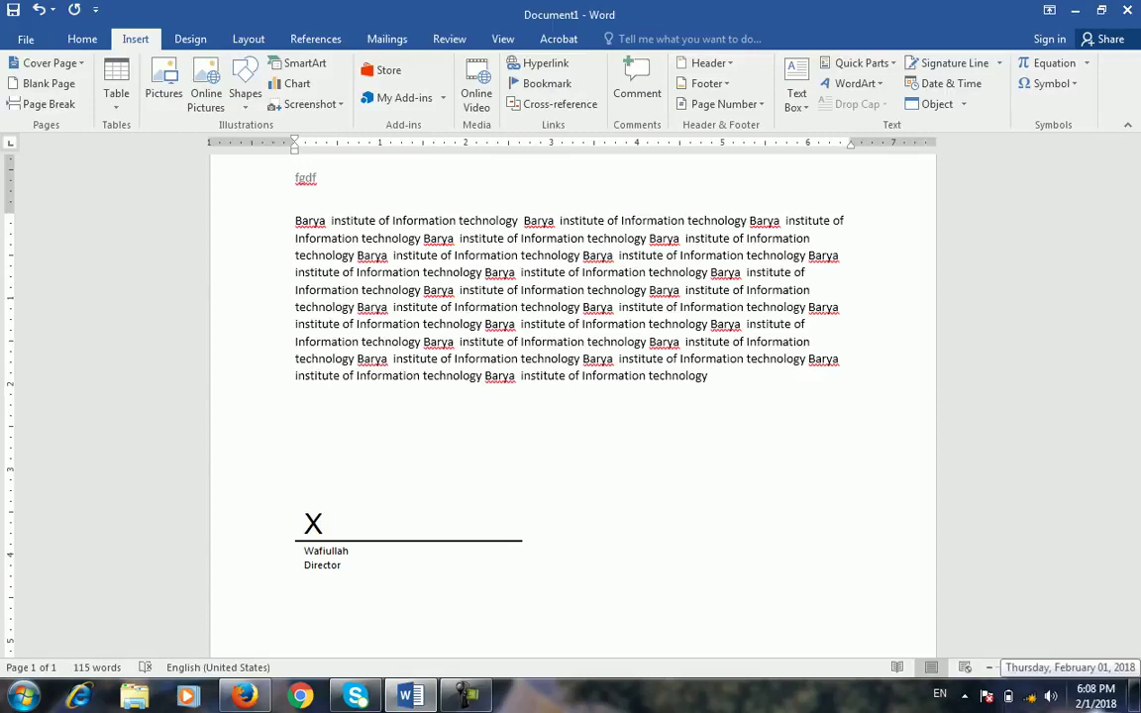
left_click(946, 83)
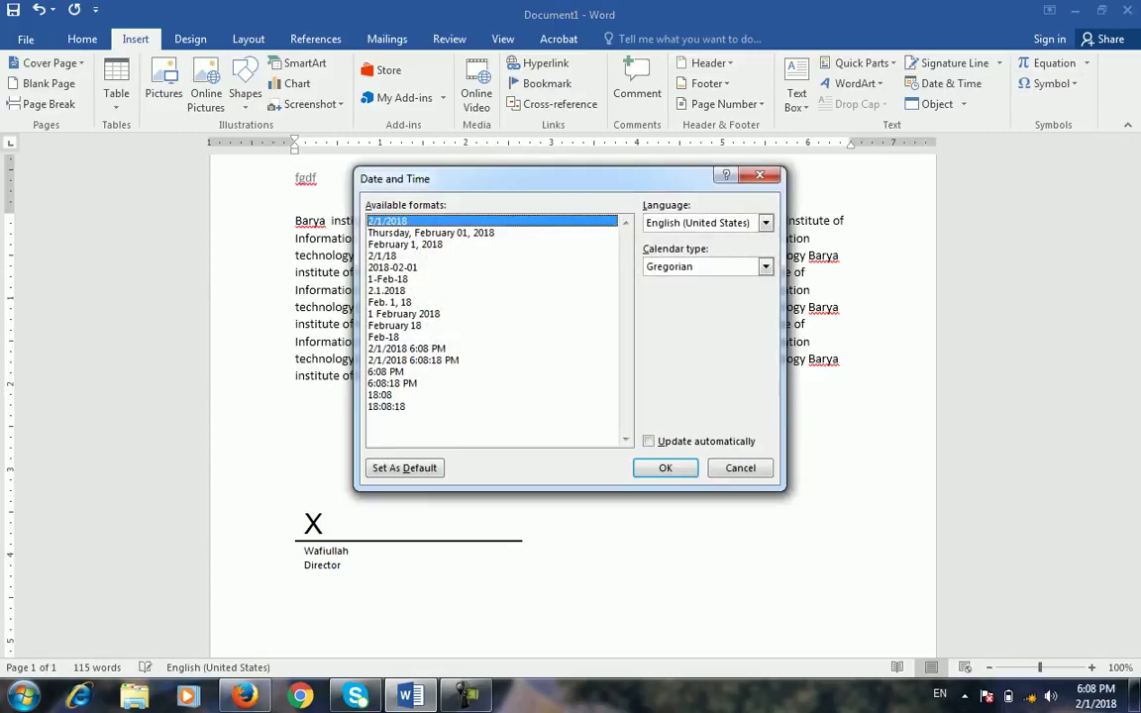
key("Down")
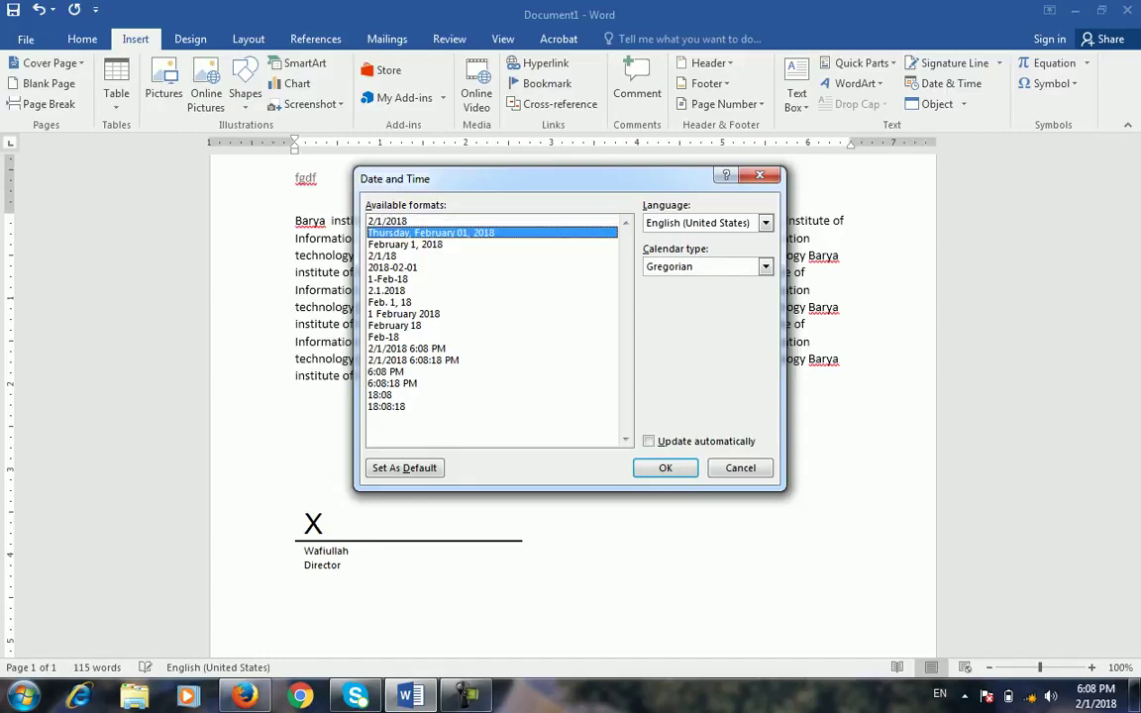
key("Return")
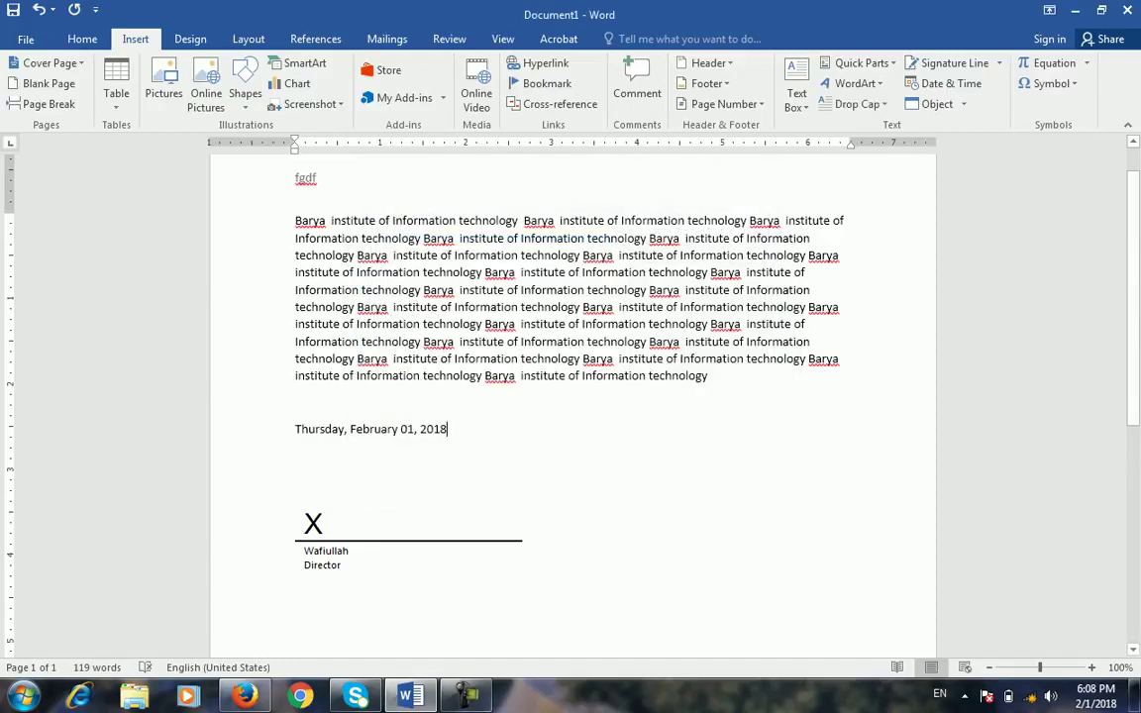
key("Return")
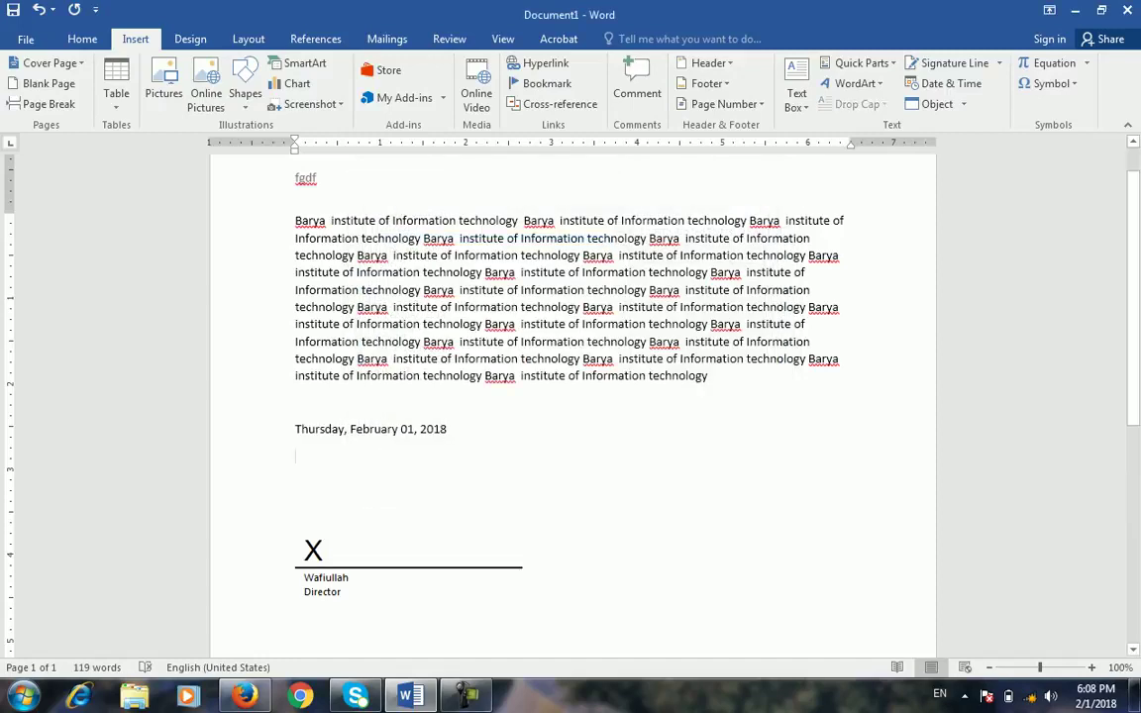
Embed a new Bitmap Image object on the blank line below the date
left_click(962, 104)
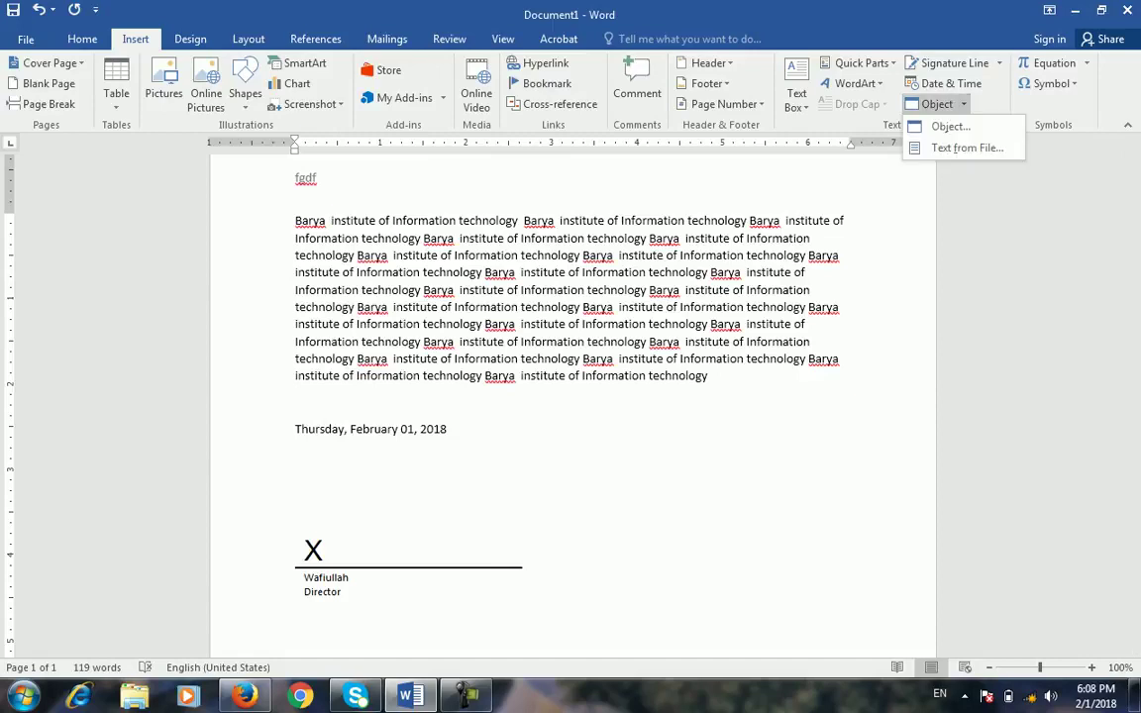
key("Escape")
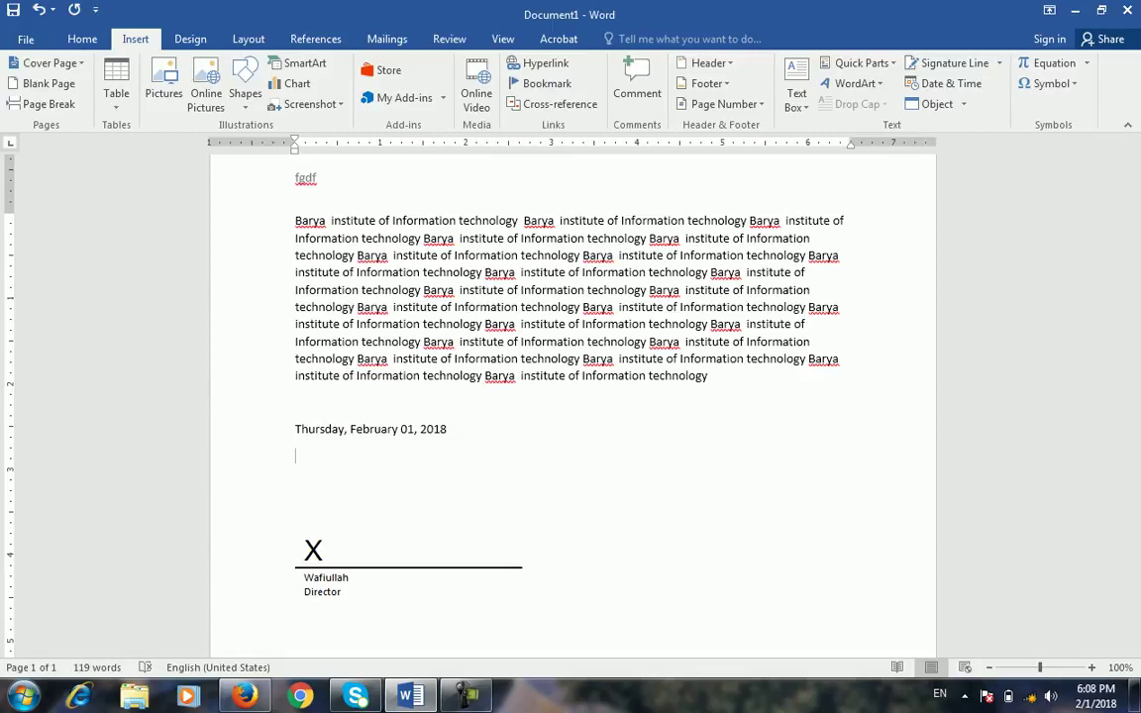
left_click(295, 483)
left_click(296, 456)
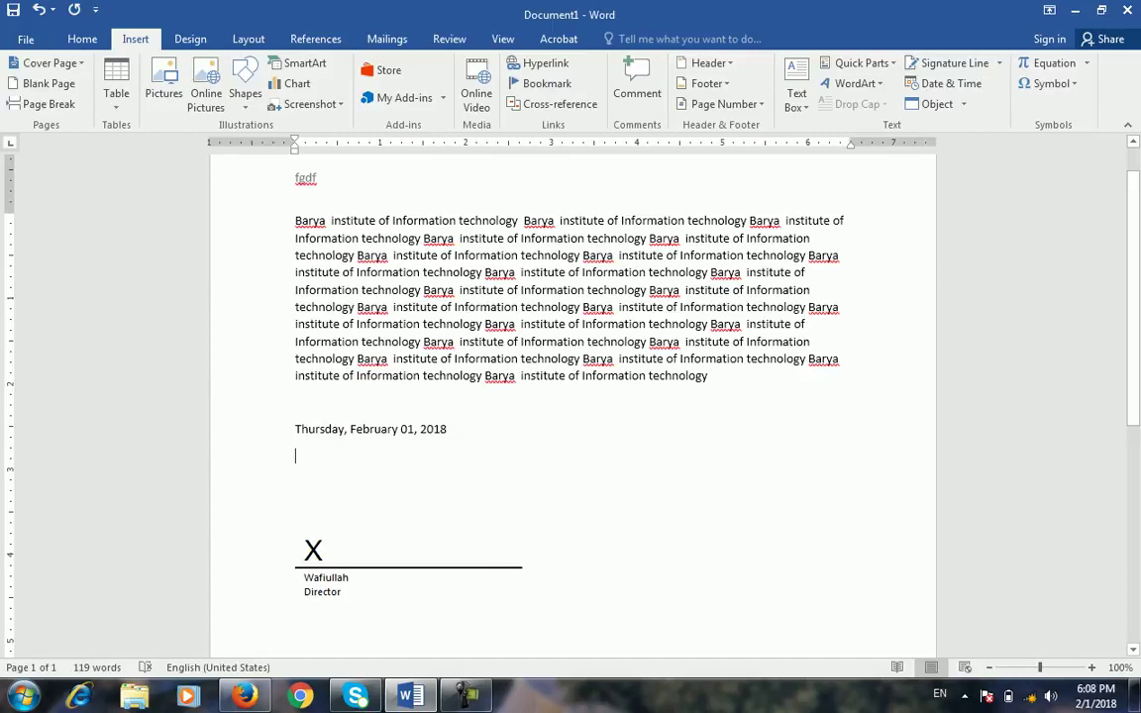
left_click(936, 104)
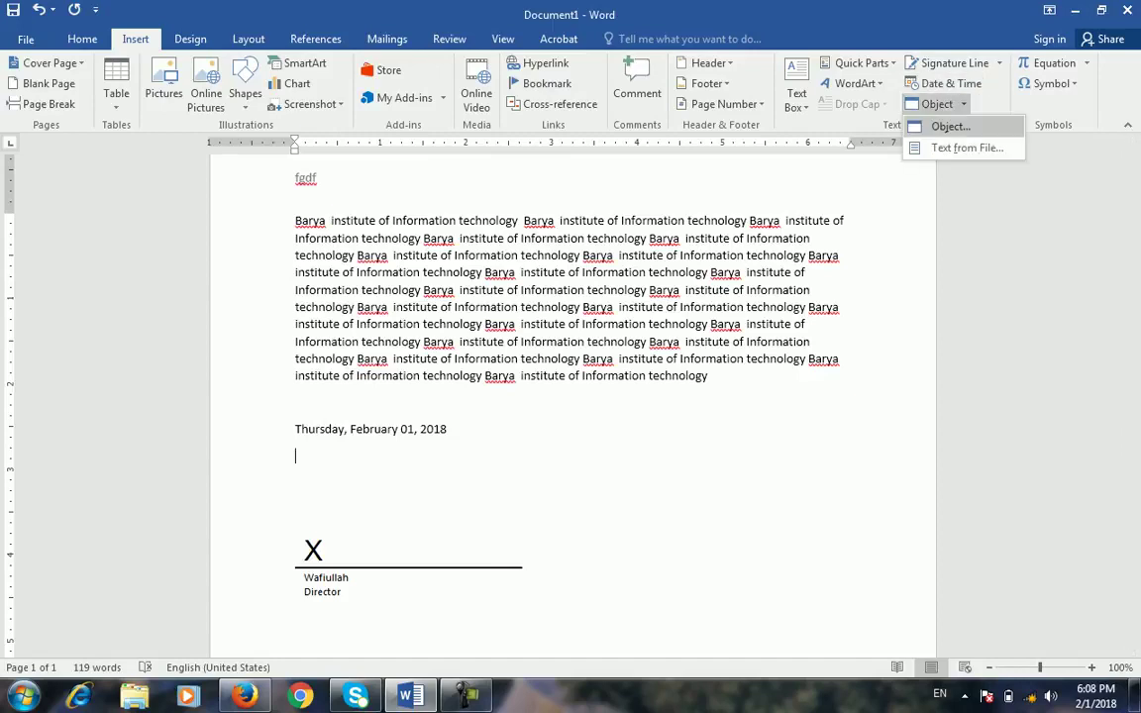
left_click(949, 126)
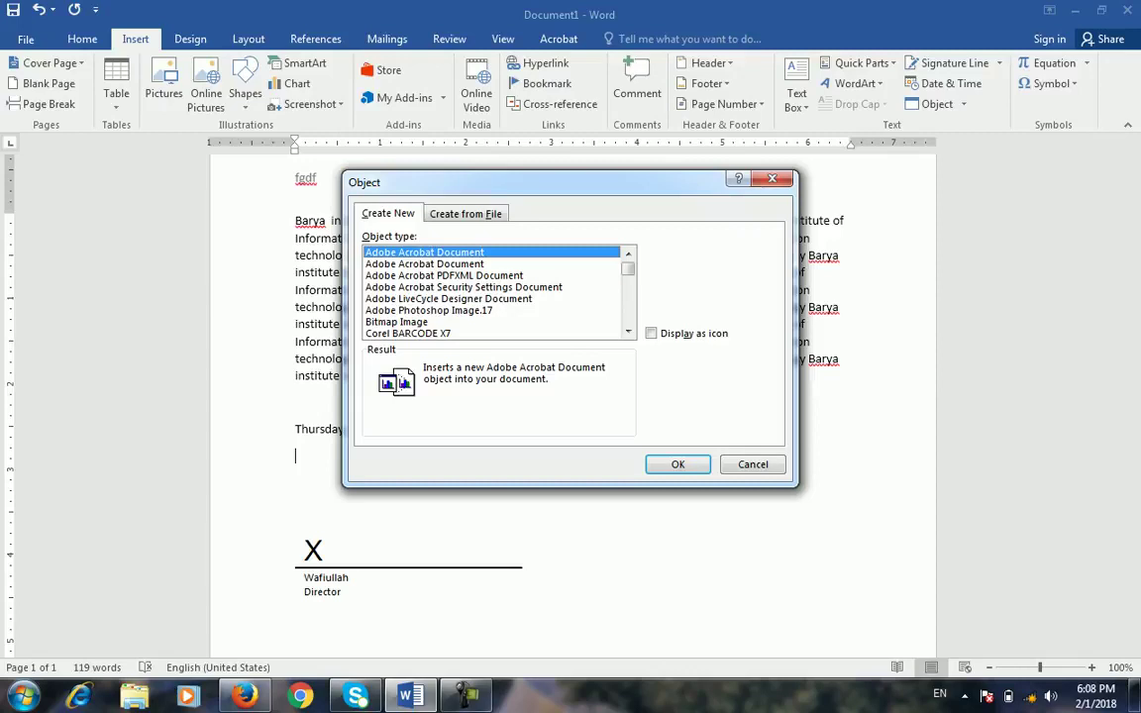
scroll(496, 292, "down", 2)
scroll(495, 292, "down", 3)
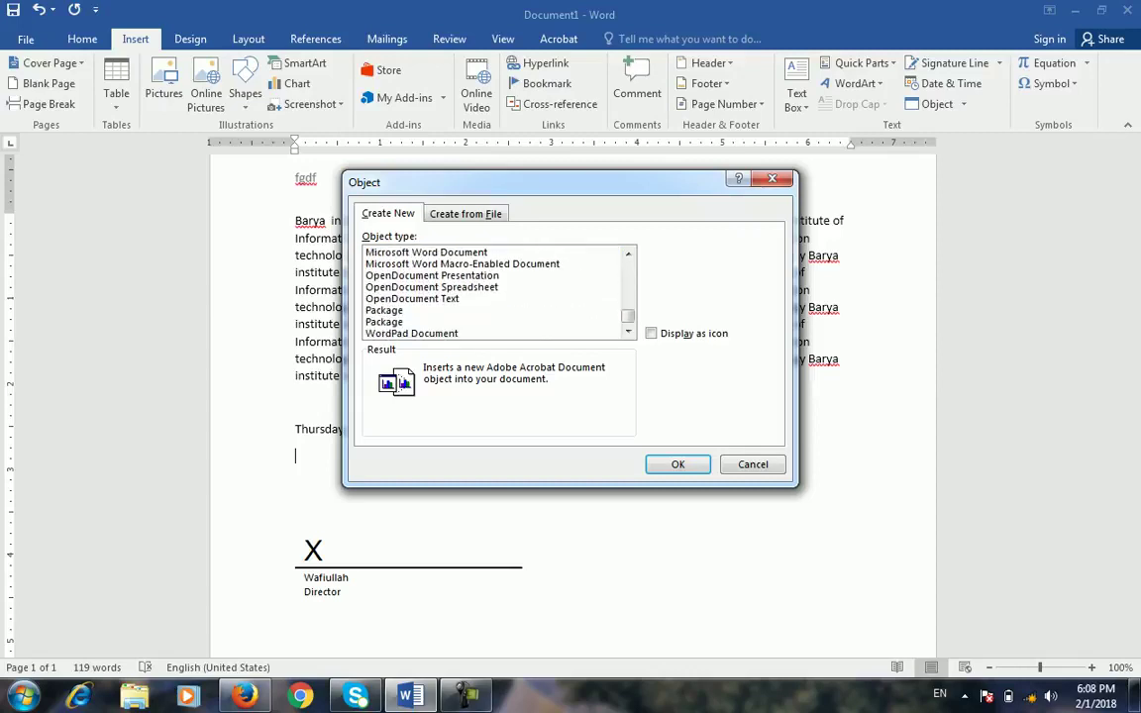
scroll(495, 292, "up", 12)
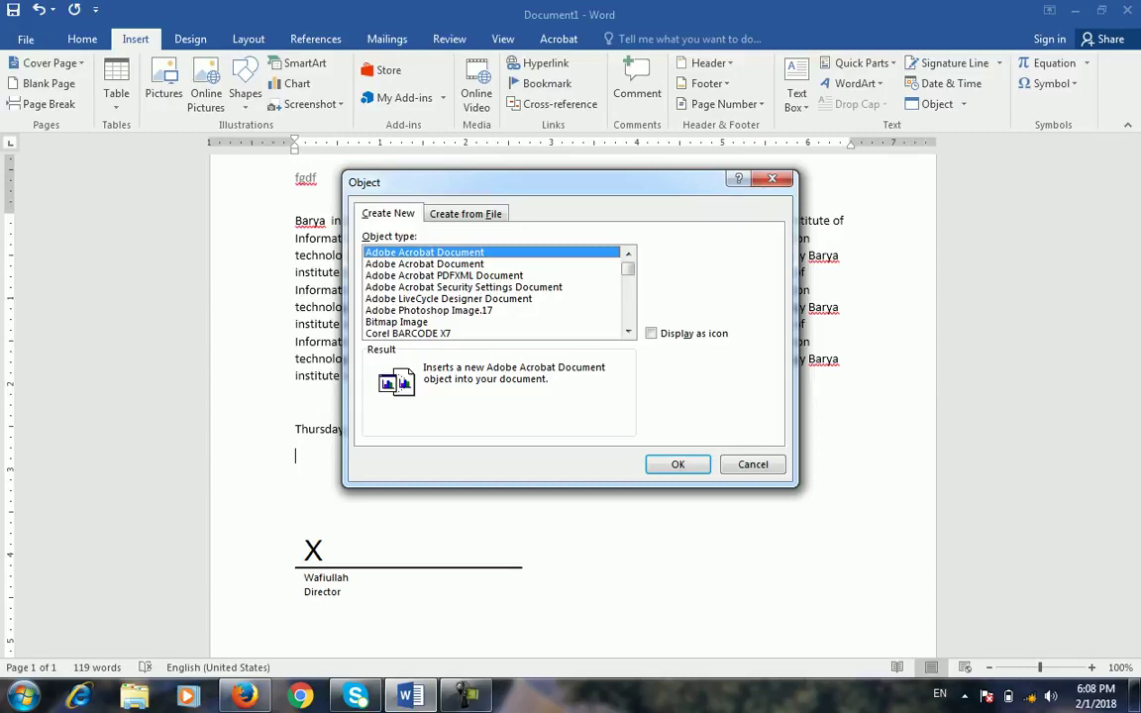
left_click(396, 321)
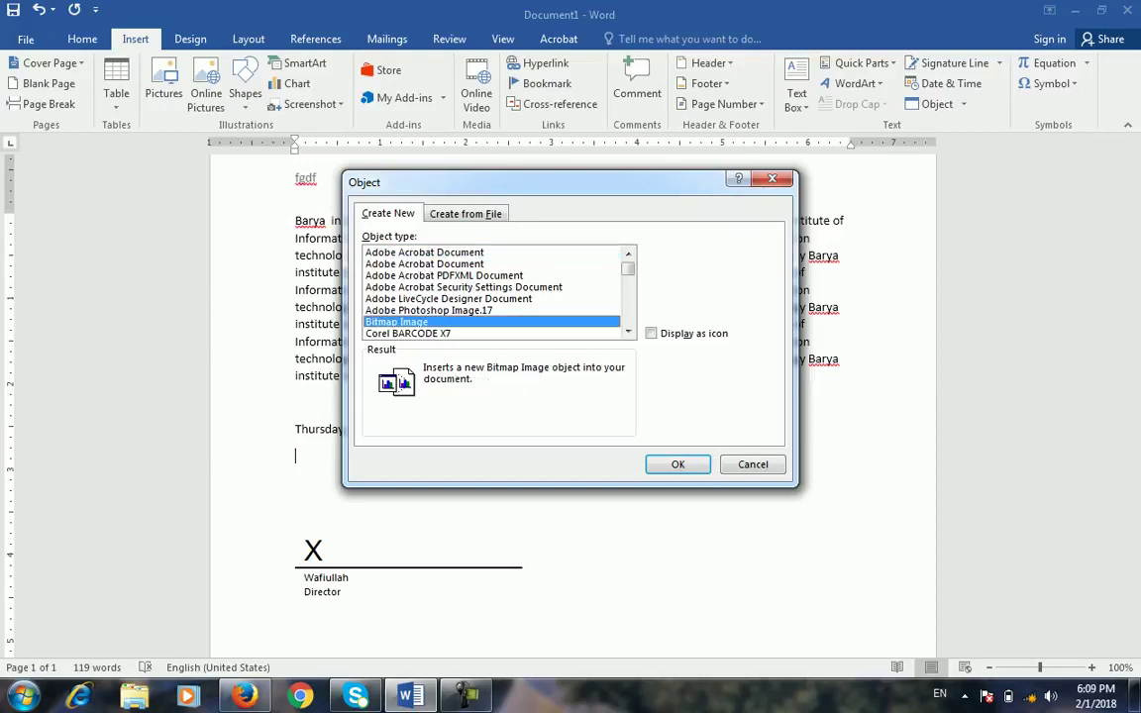
key("Escape")
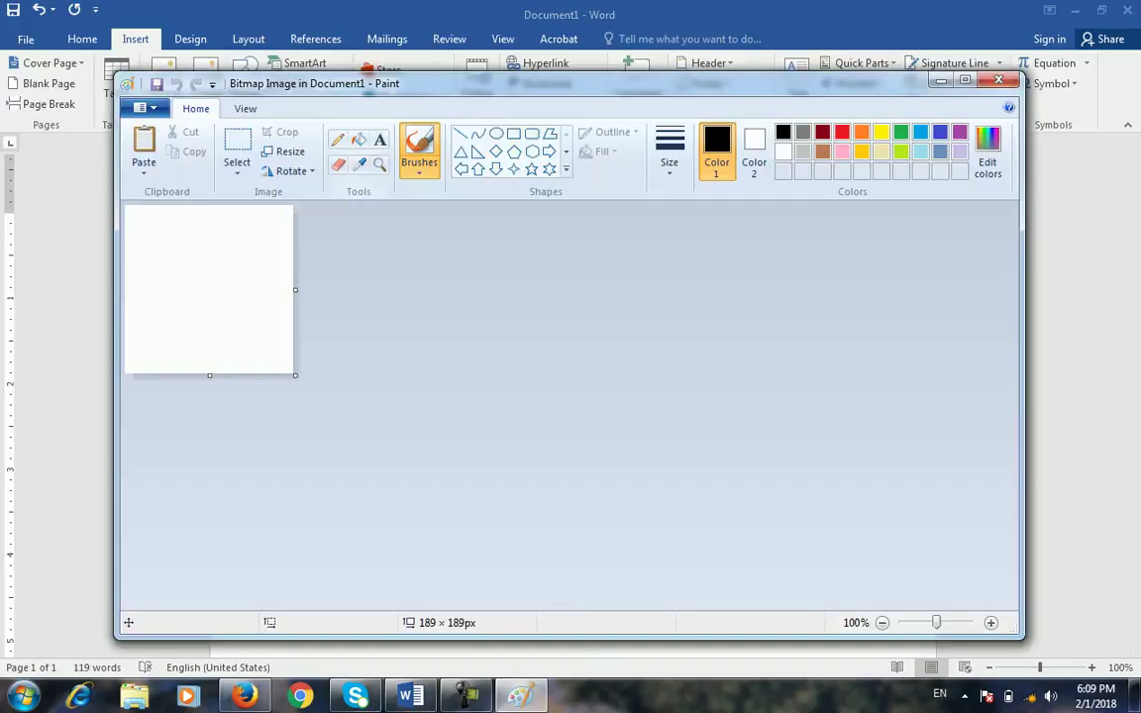
Enlarge the bitmap's canvas to about 444 × 253 px, draw two overlapping rectangles on it, and return to the document
left_click_drag(295, 376, 524, 433)
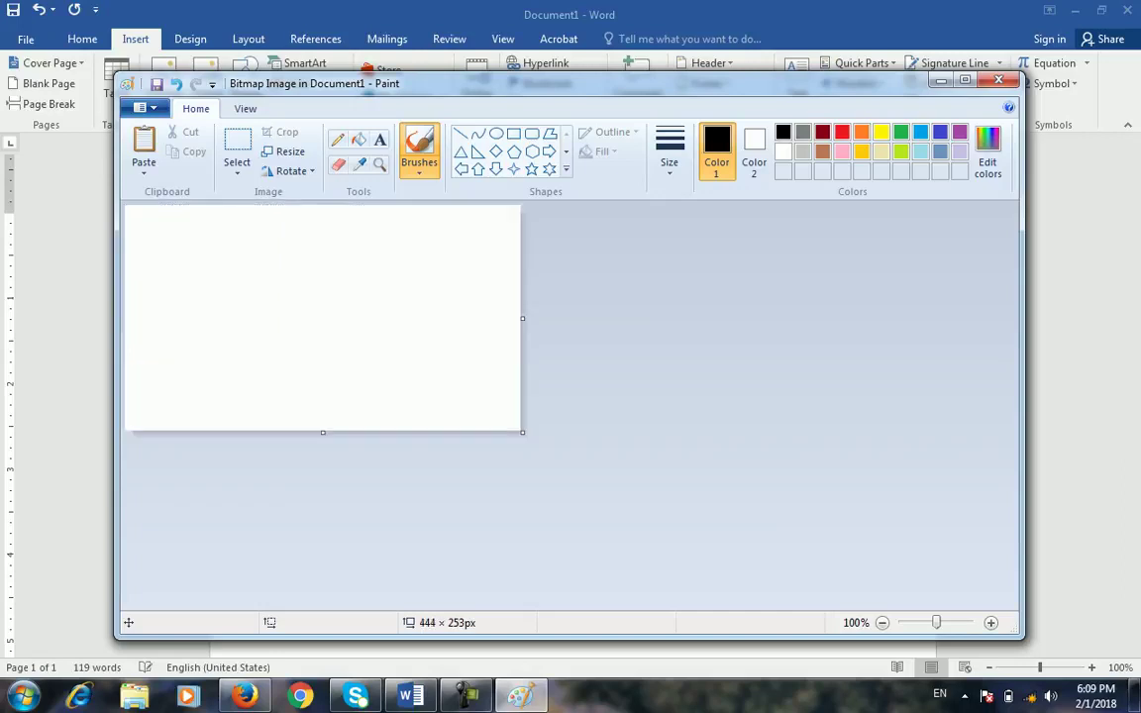
left_click(513, 133)
mouse_move(138, 265)
left_mouse_down()
mouse_move(285, 362)
mouse_move(340, 379)
left_mouse_up()
left_click_drag(243, 227, 438, 344)
left_click(999, 81)
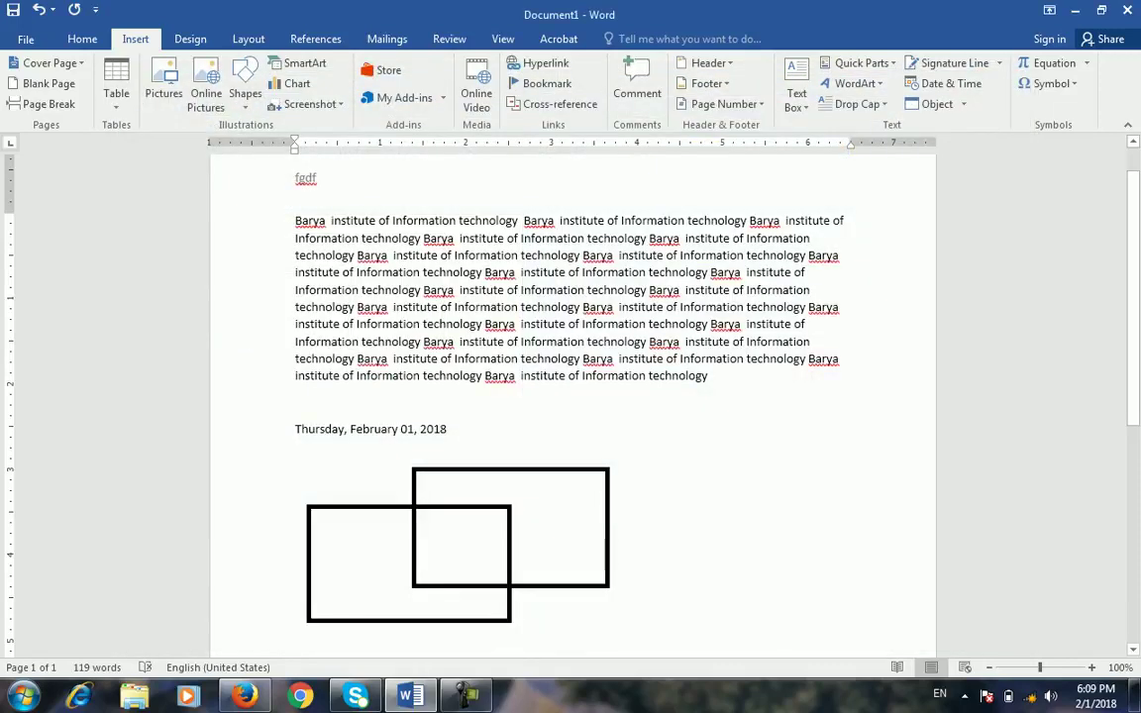
Reopen the embedded bitmap for editing, fill the area where the rectangles overlap with black, and return to the document
left_click(190, 39)
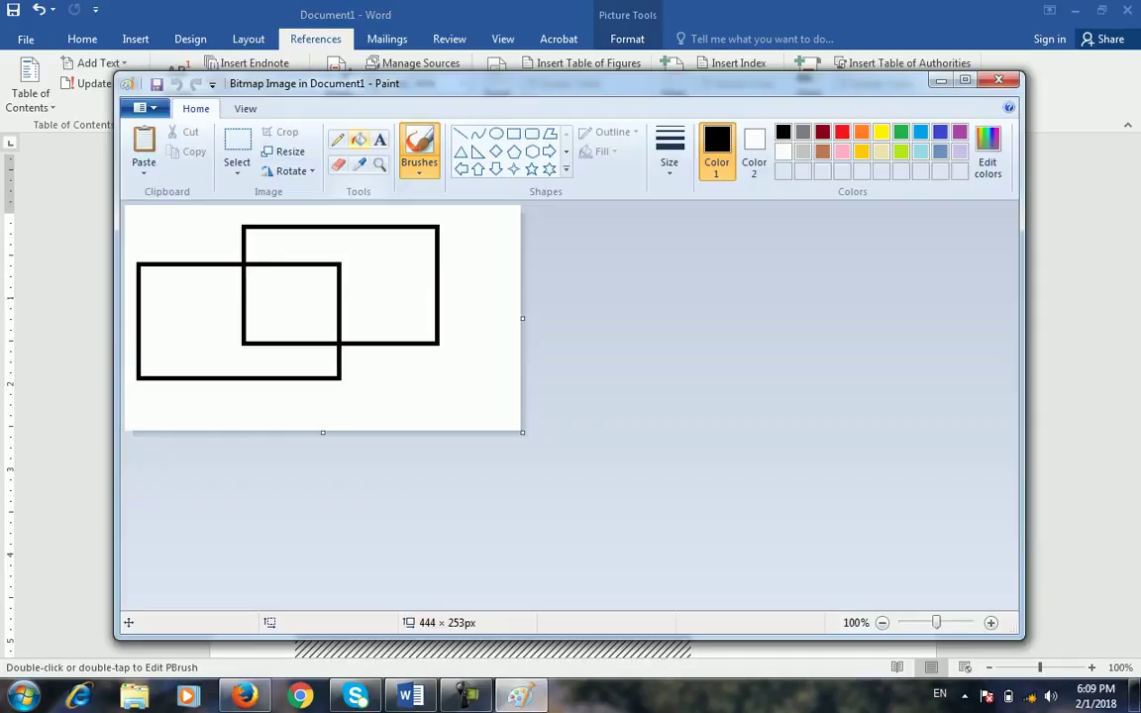
left_click(358, 140)
left_click(291, 303)
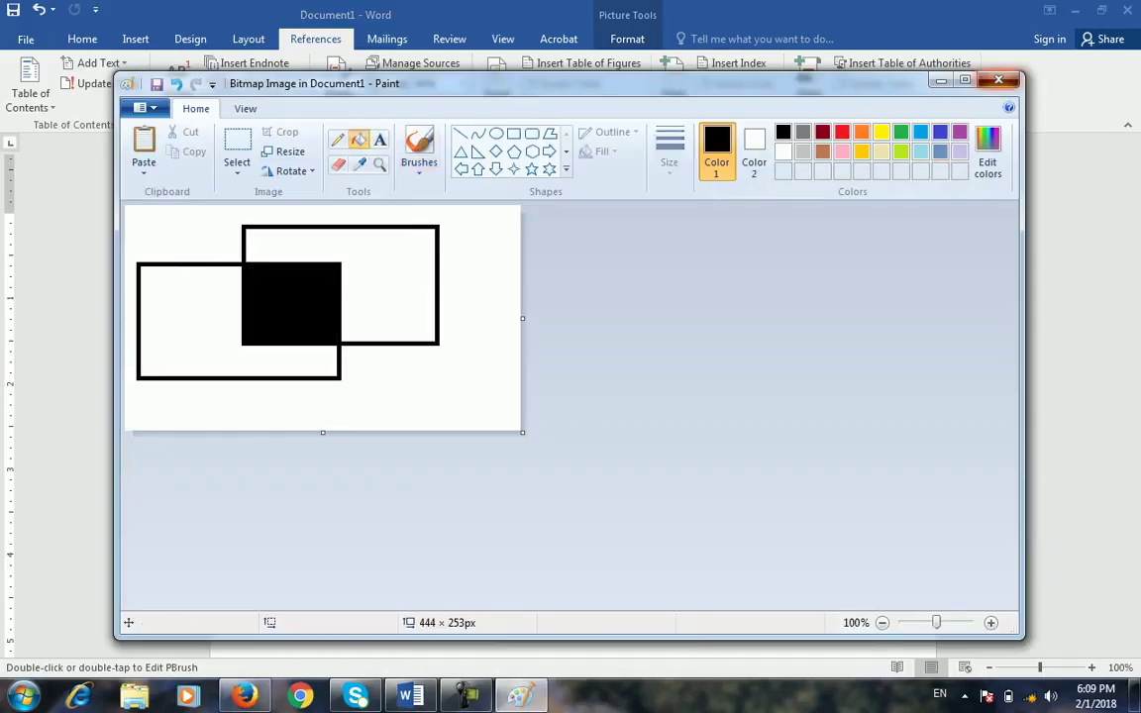
left_click(998, 81)
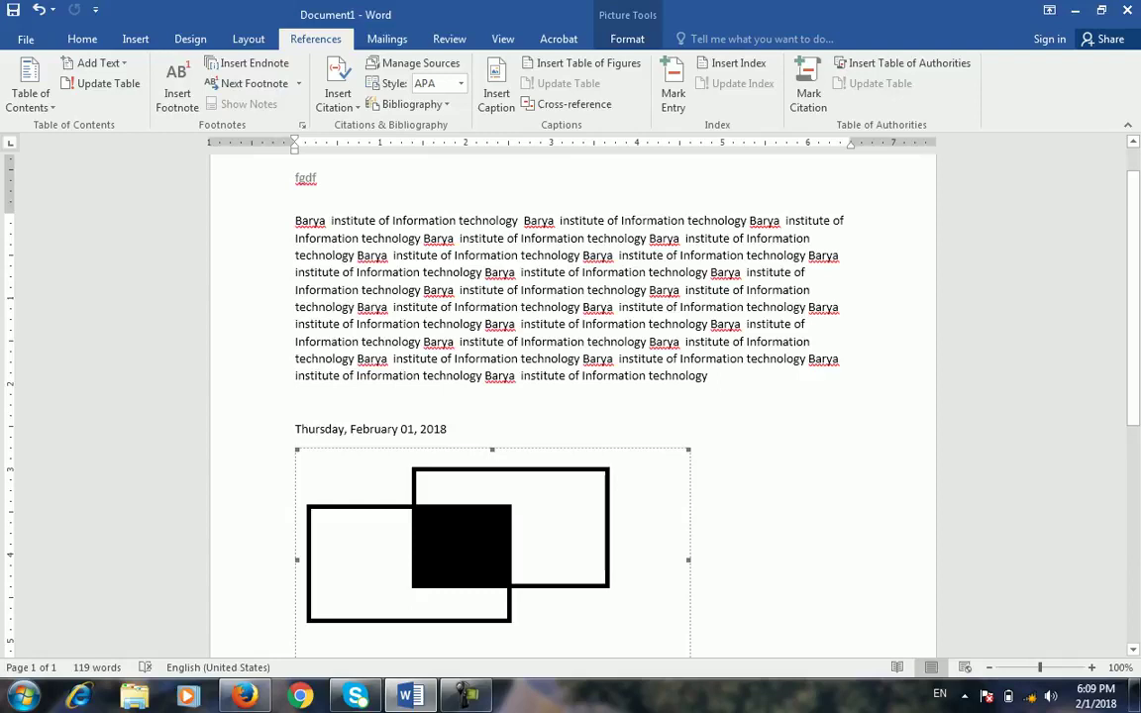
Delete the embedded bitmap object from below the date
scroll(690, 594, "down", 1)
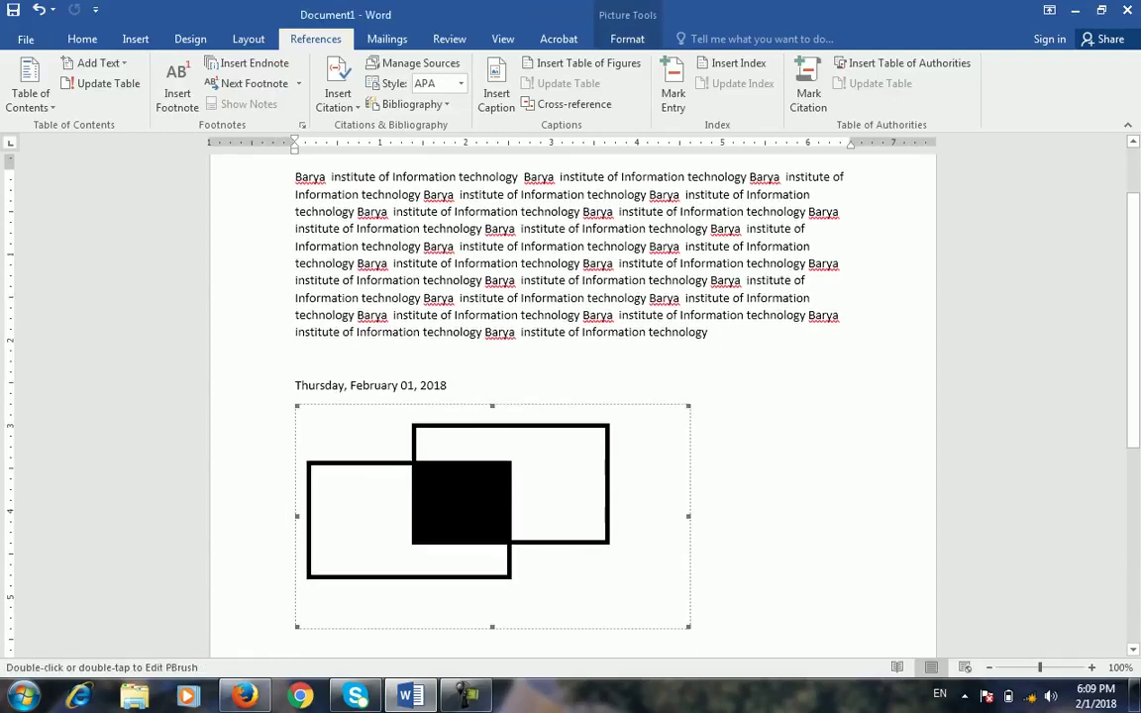
key("Delete")
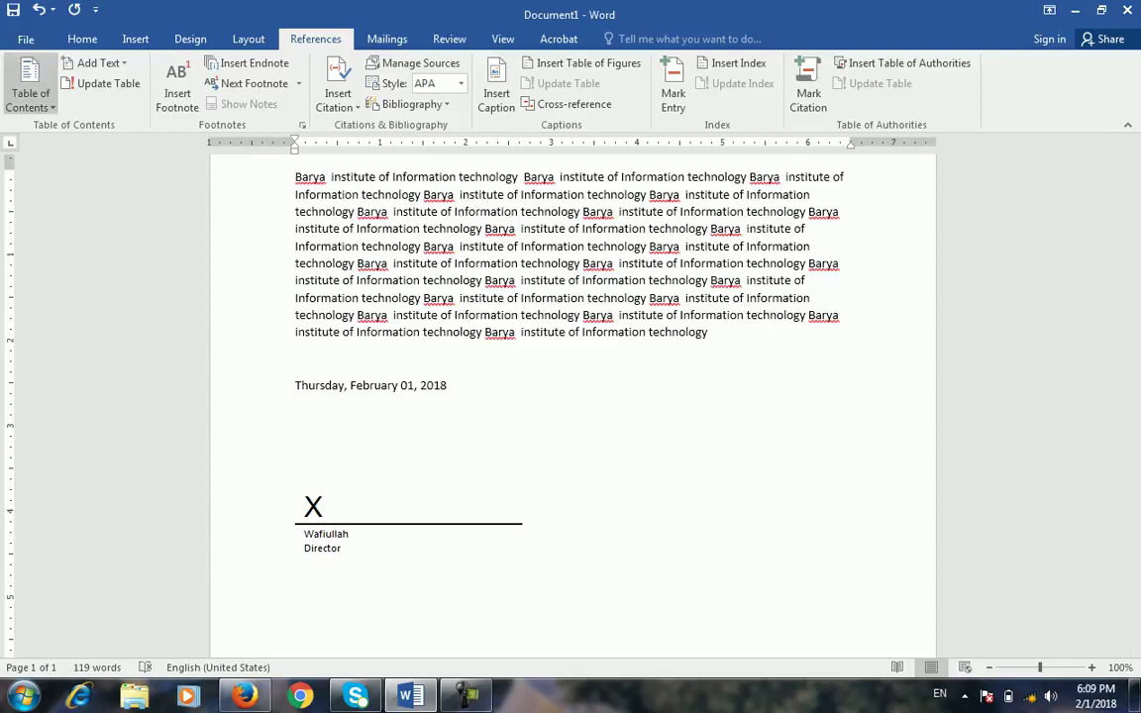
left_click(136, 38)
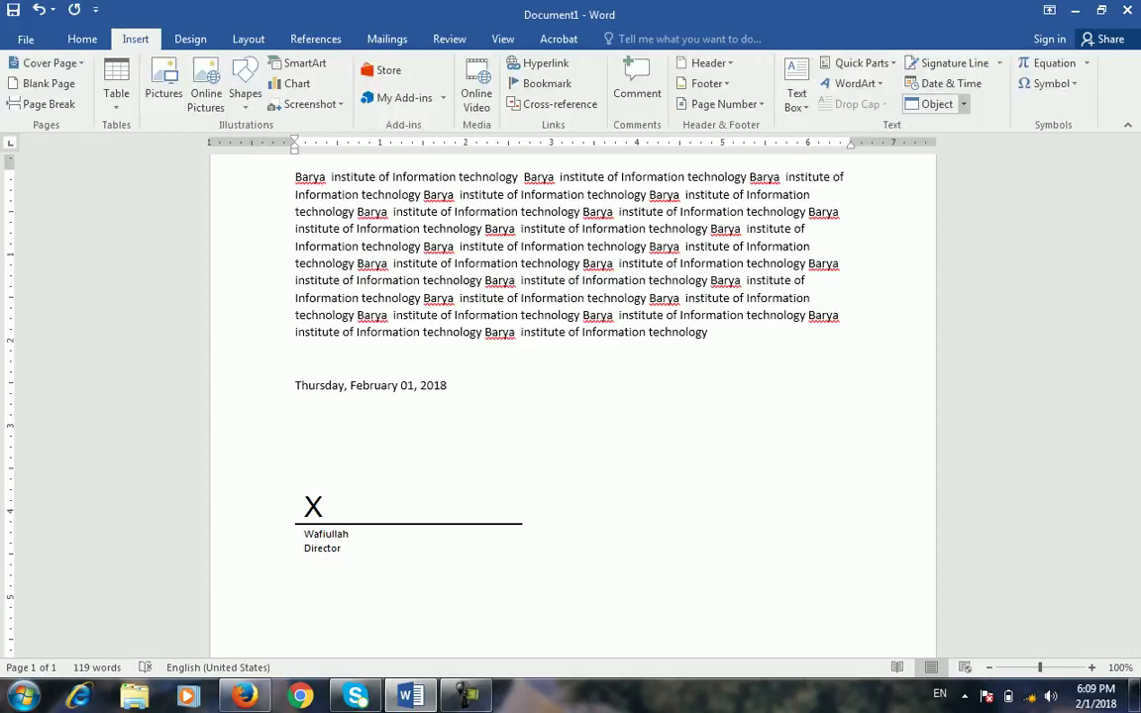
left_click(936, 104)
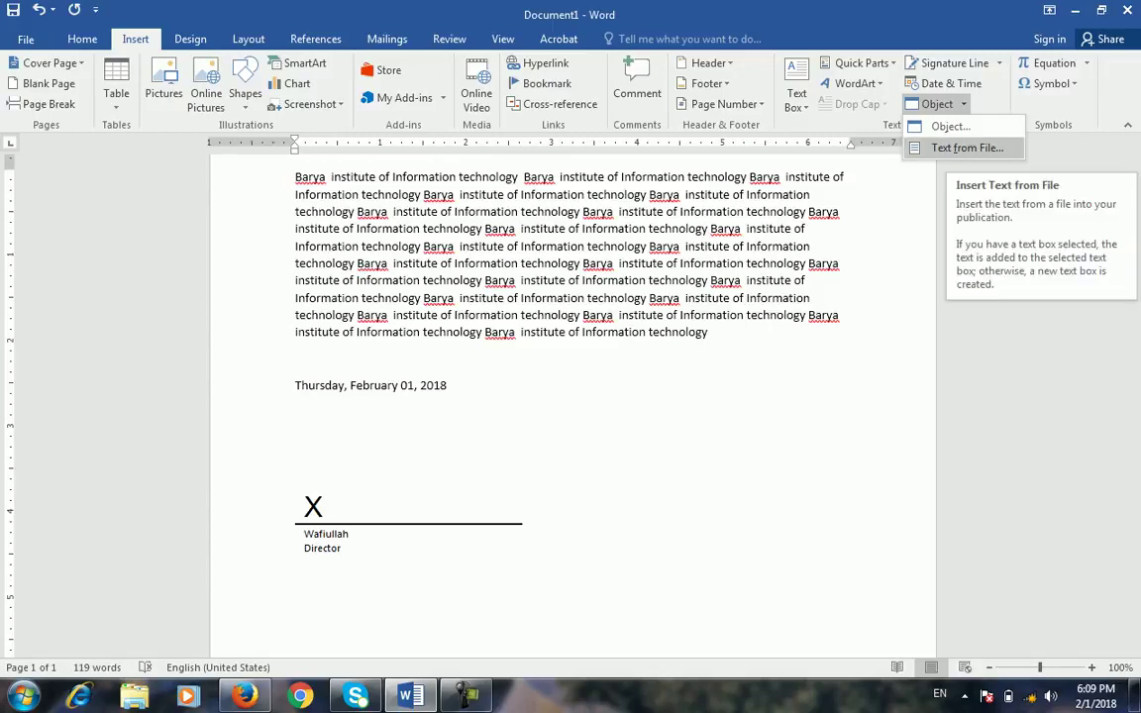
key("Escape")
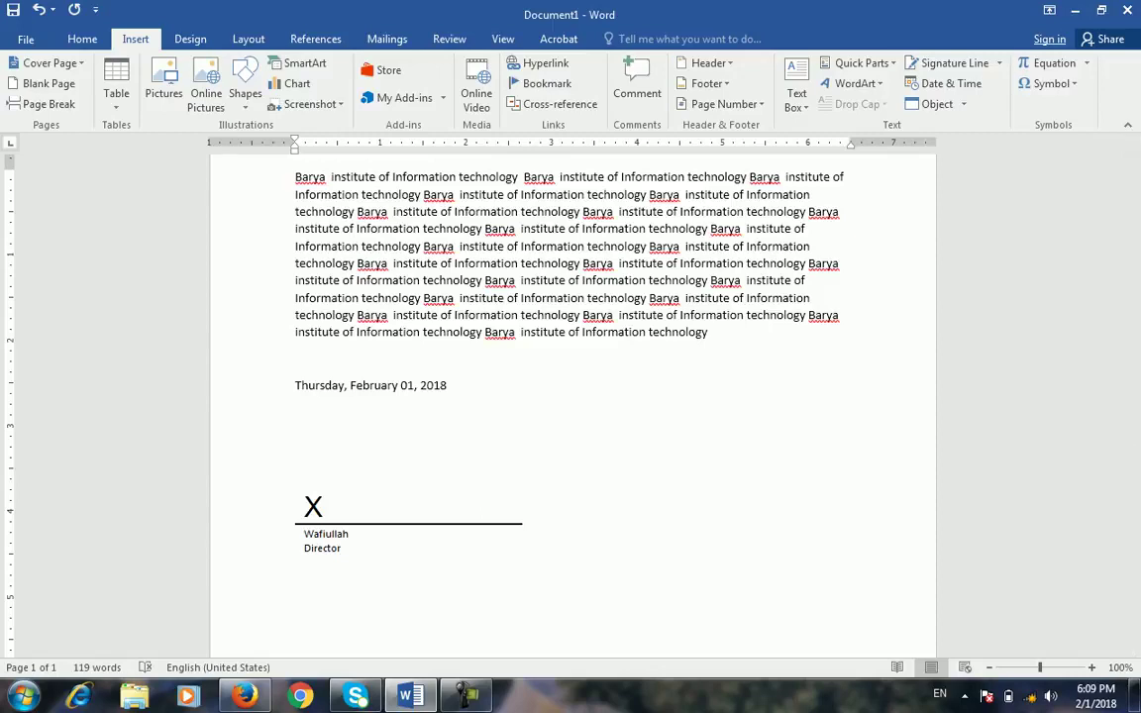
Close the Firefox window with both of its tabs and switch back to the Word document
key("alt+F4")
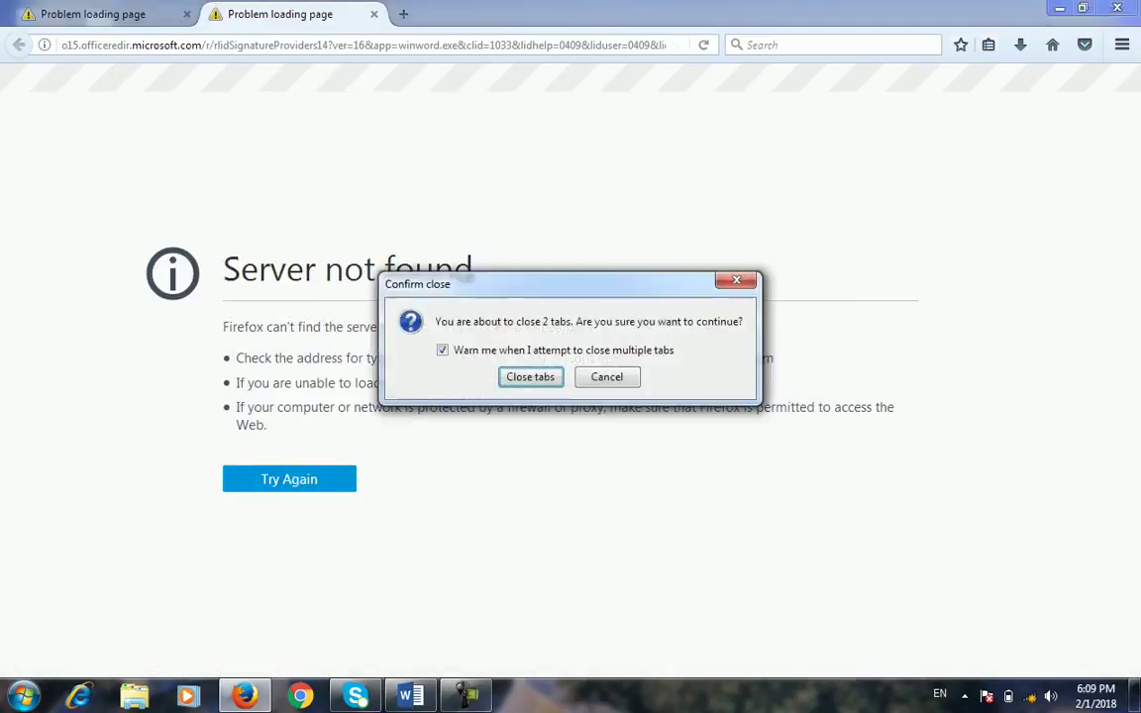
key("Return")
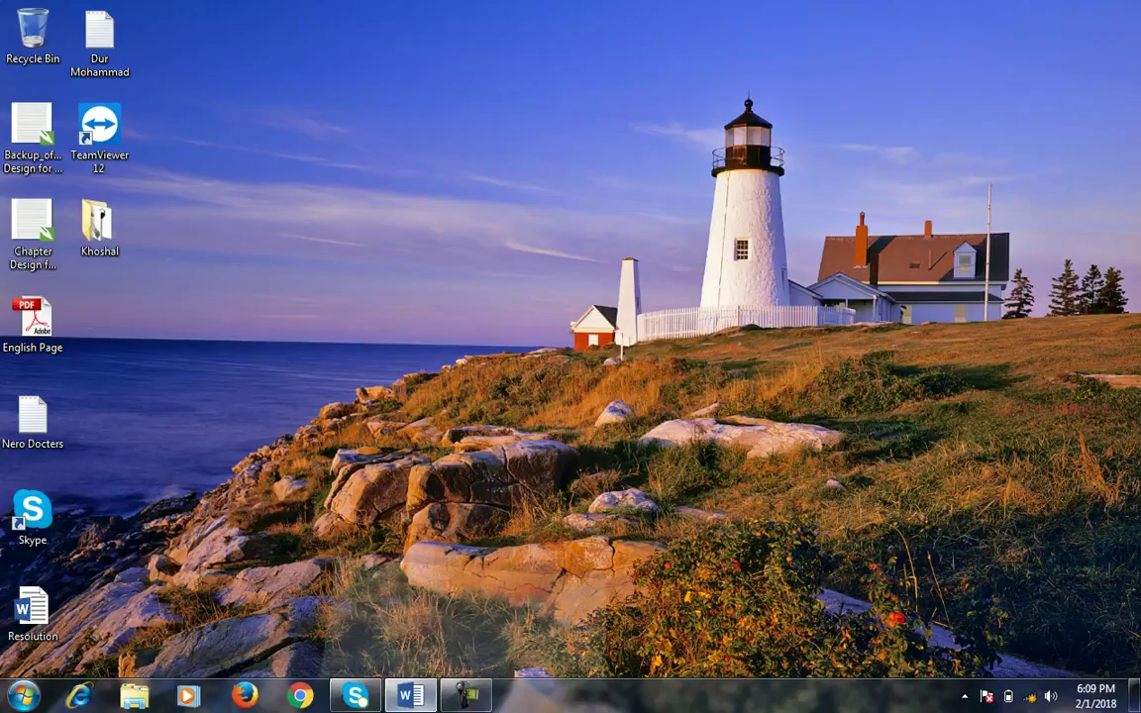
left_click(410, 696)
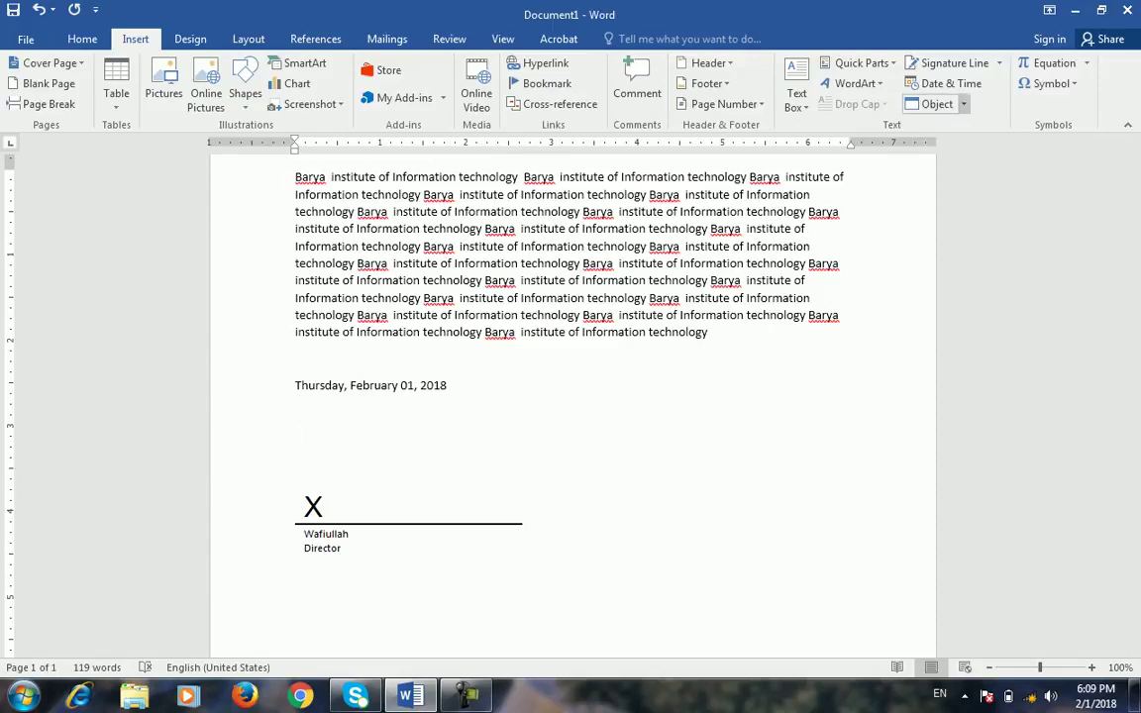
Insert the text of the Resolution document from the Desktop between the date and the signature line
left_click(962, 104)
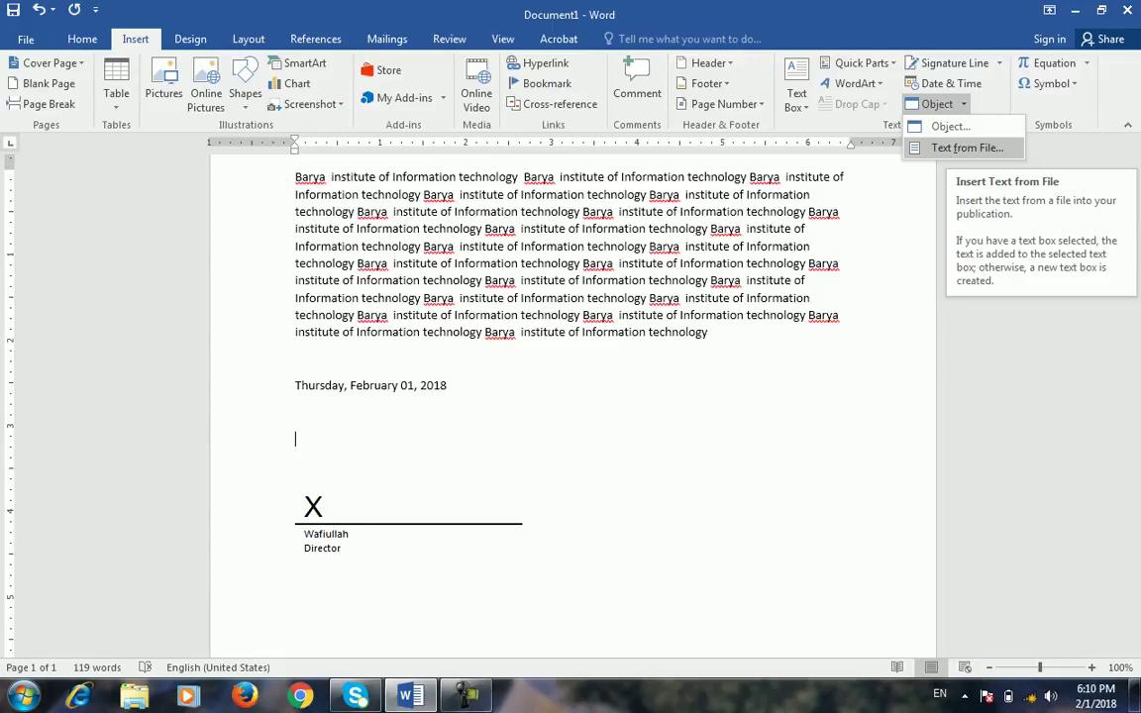
left_click(967, 147)
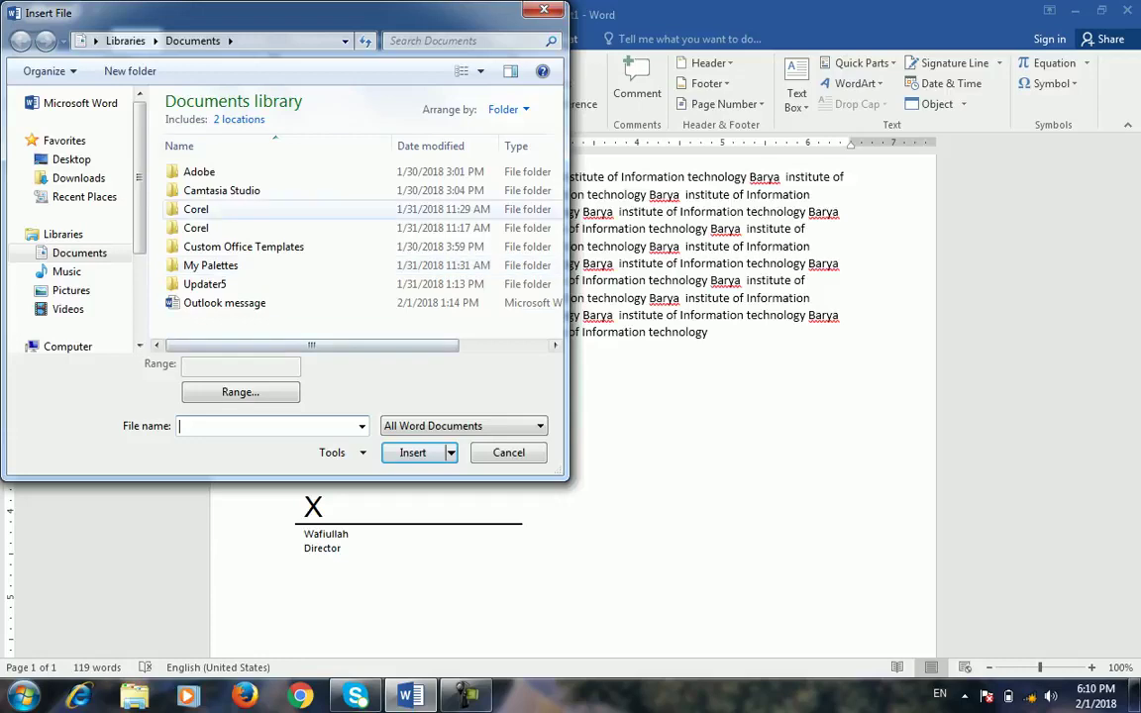
left_click(72, 160)
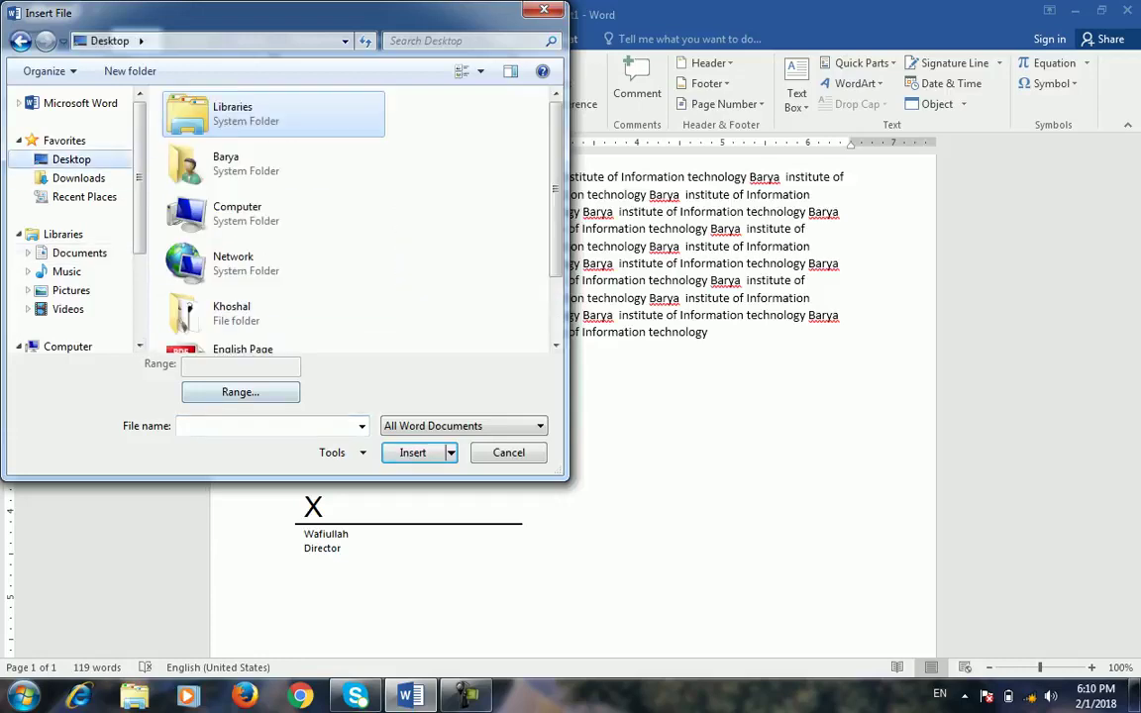
scroll(346, 218, "down", 2)
double_click(237, 313)
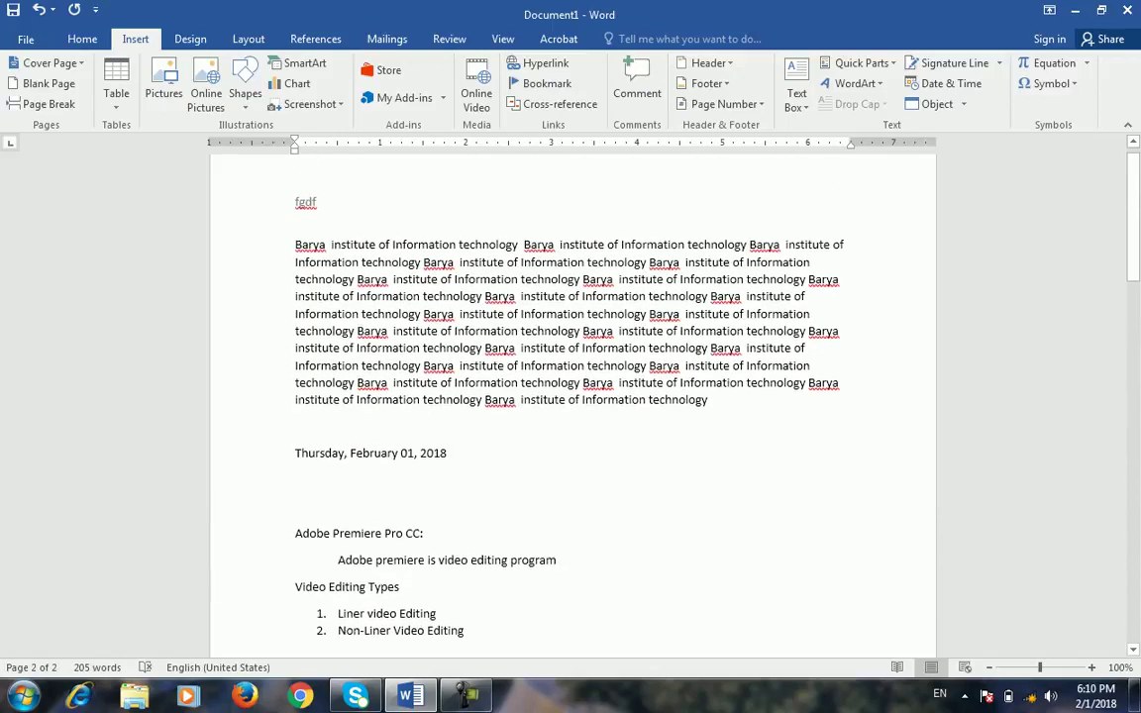
scroll(572, 396, "down", 15)
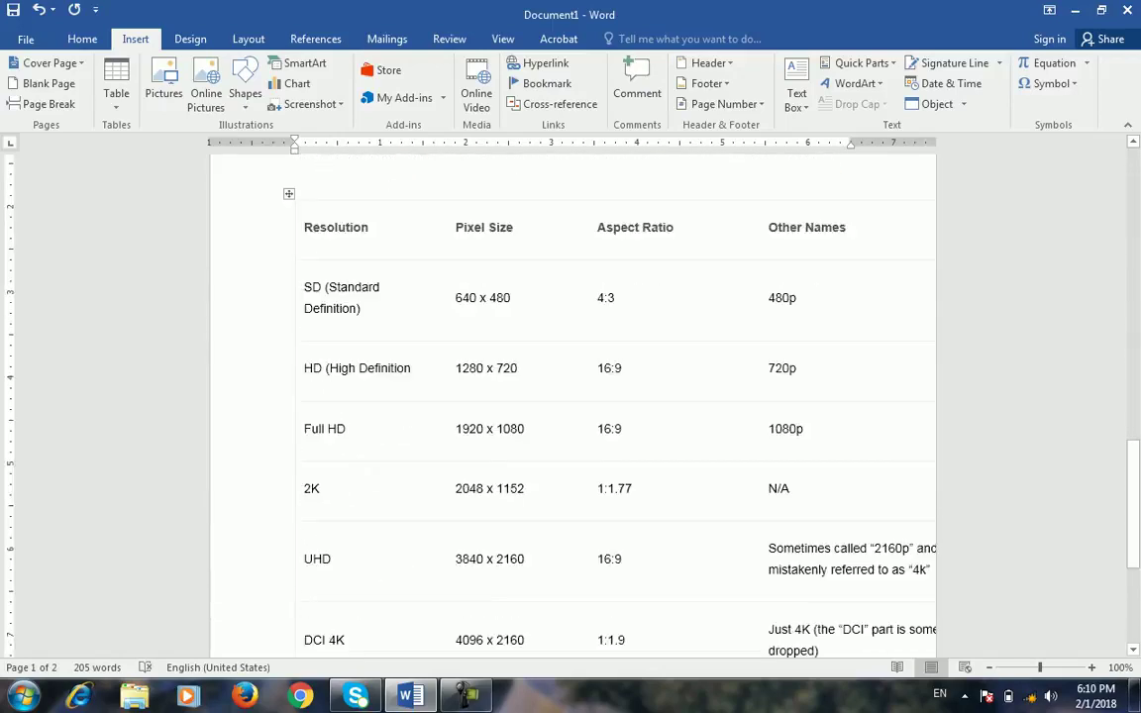
scroll(1006, 644, "up", 12)
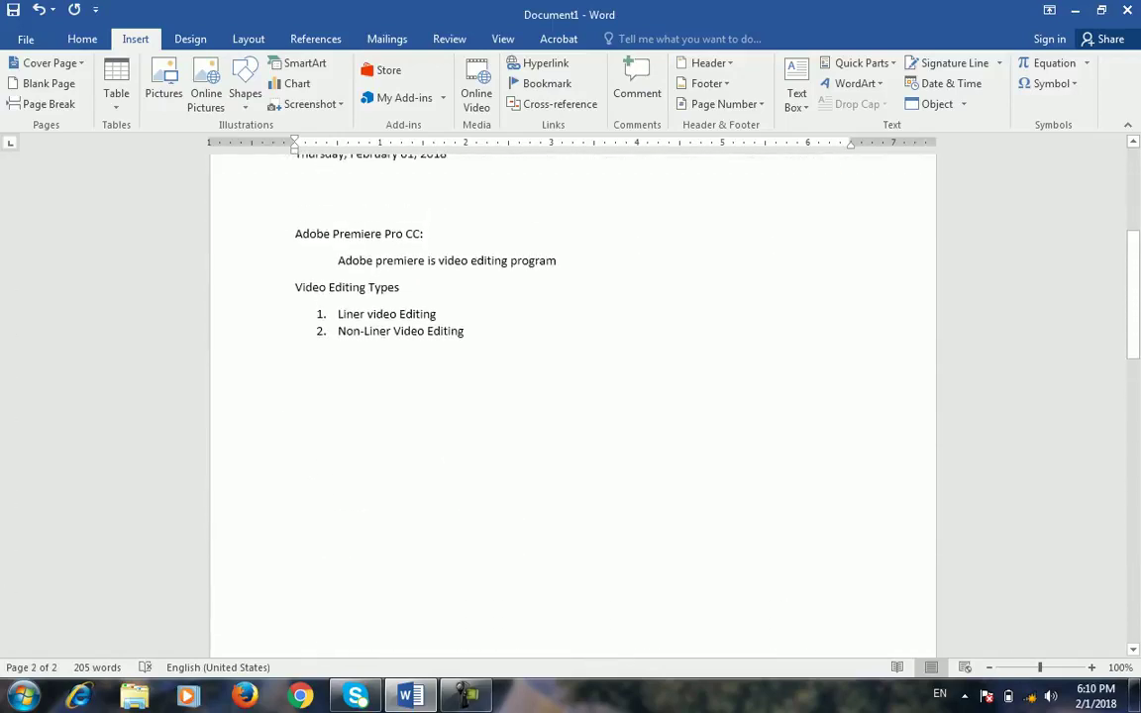
Add two blank lines between the date and the "Adobe Premiere Pro CC:" heading
left_click(962, 104)
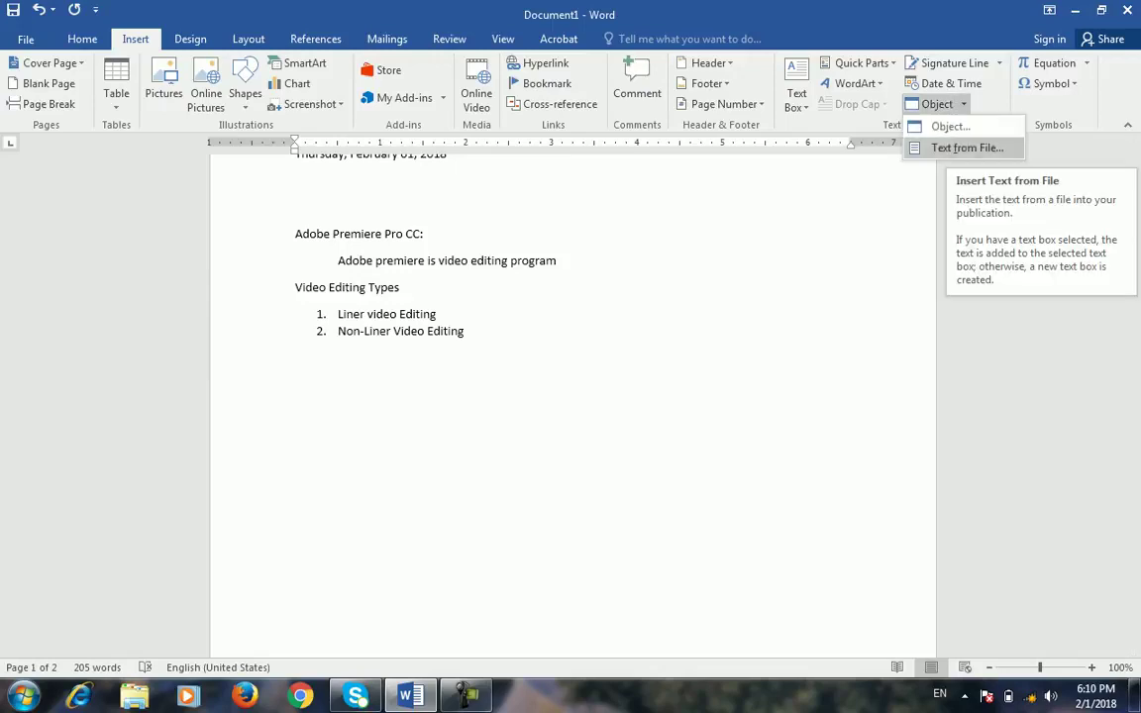
left_click(295, 383)
scroll(572, 397, "up", 3)
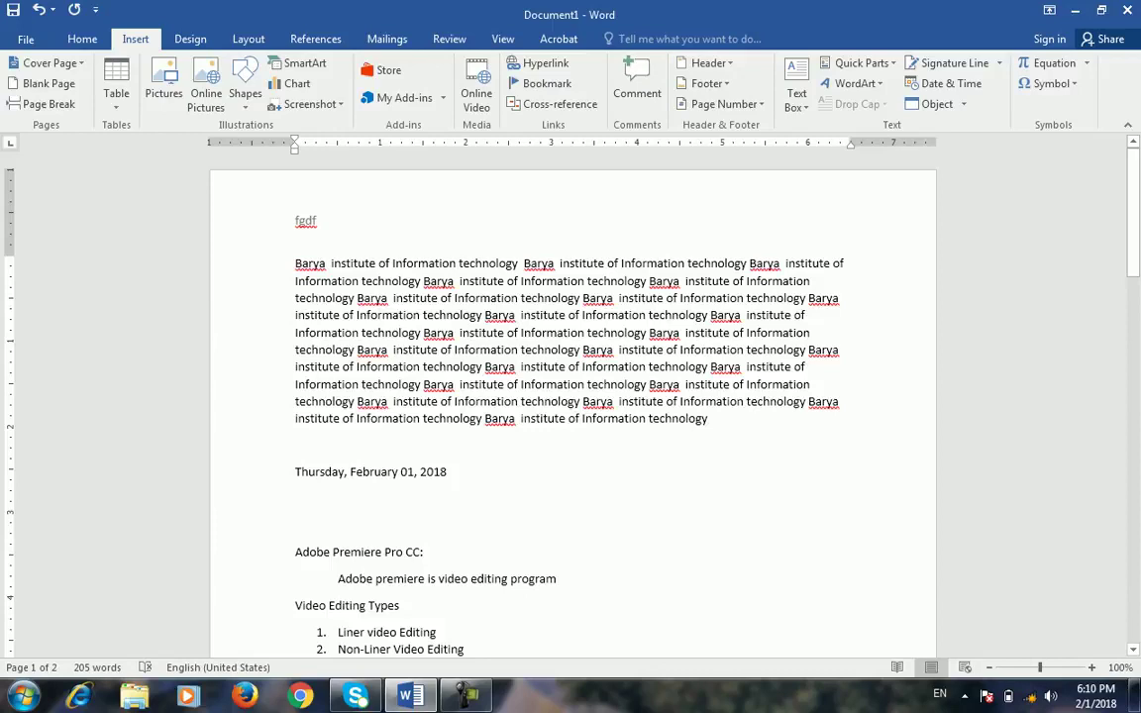
key("Return")
key("Return")
key("Up")
key("Up")
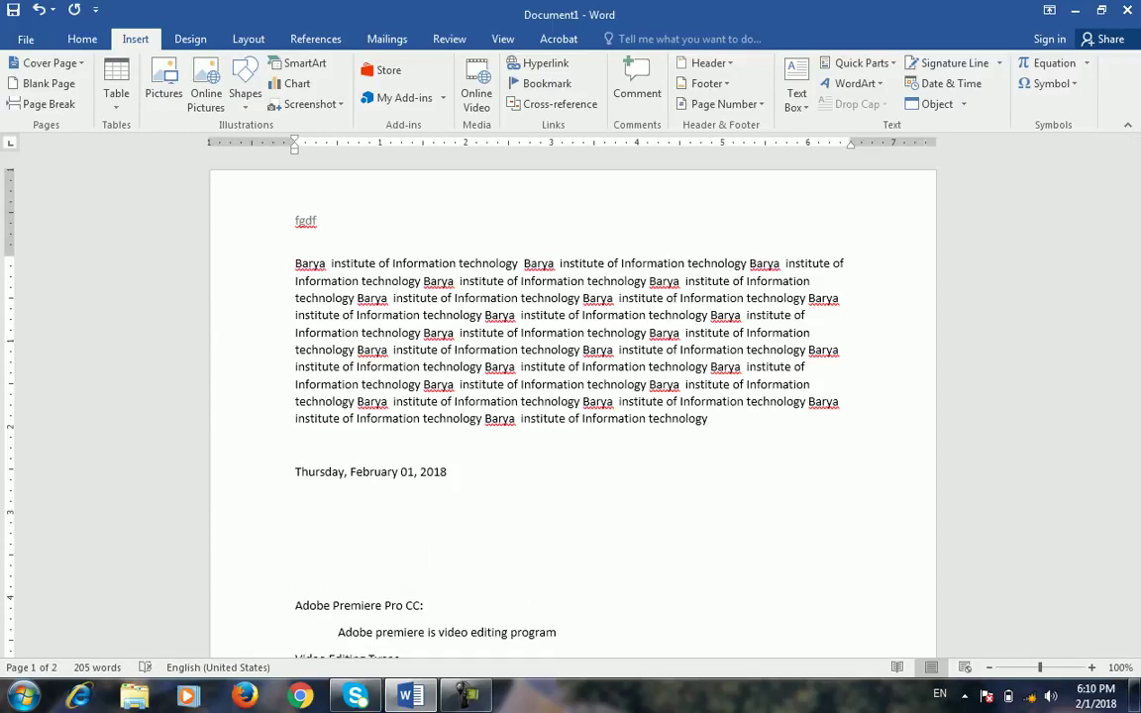
Insert the built-in Quadratic Formula equation in the blank space below the date and leave the equation
left_click(1086, 62)
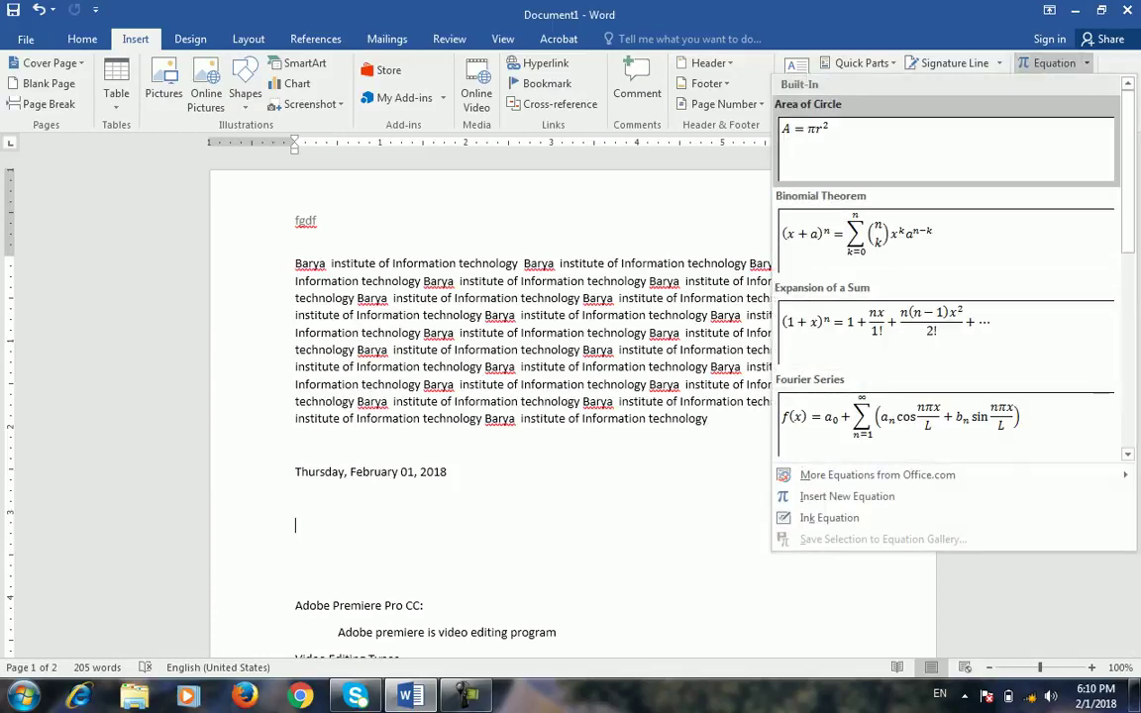
scroll(946, 267, "down", 4)
scroll(946, 267, "down", 1)
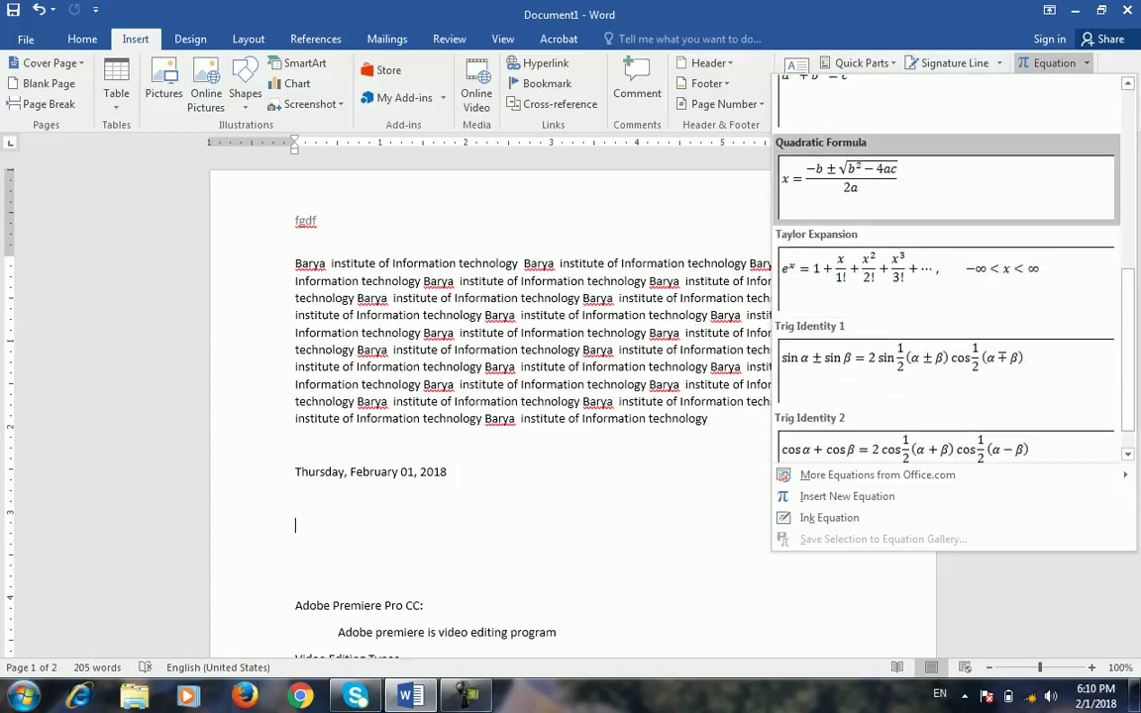
left_click(943, 182)
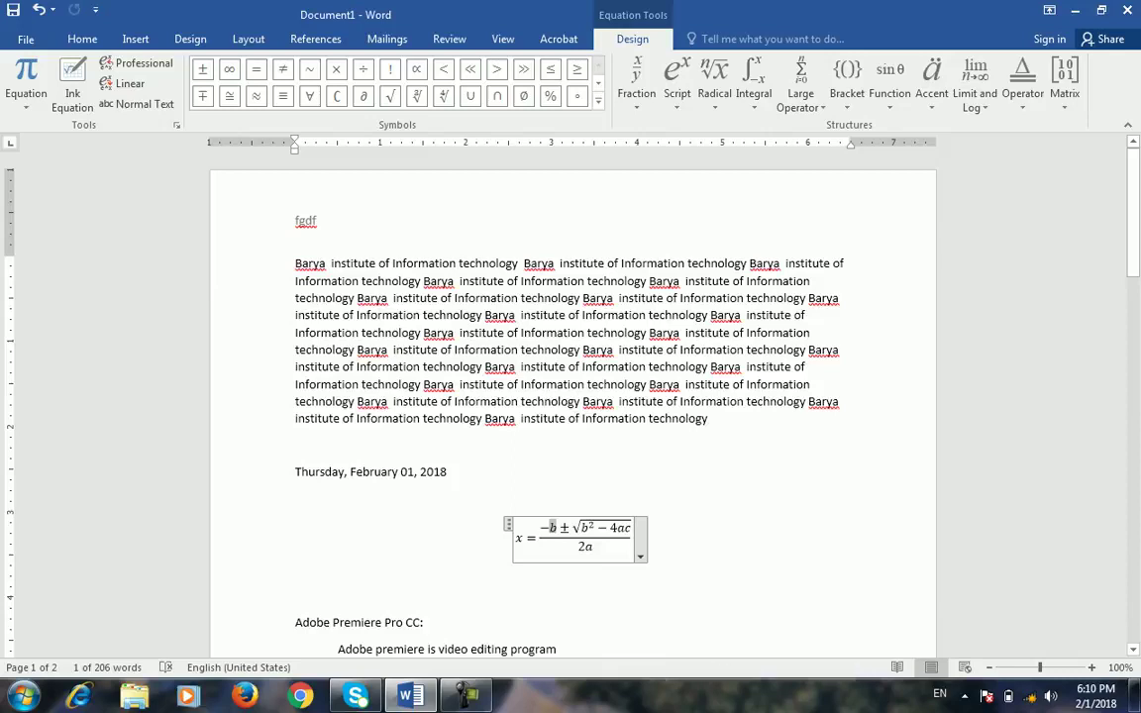
left_click(654, 538)
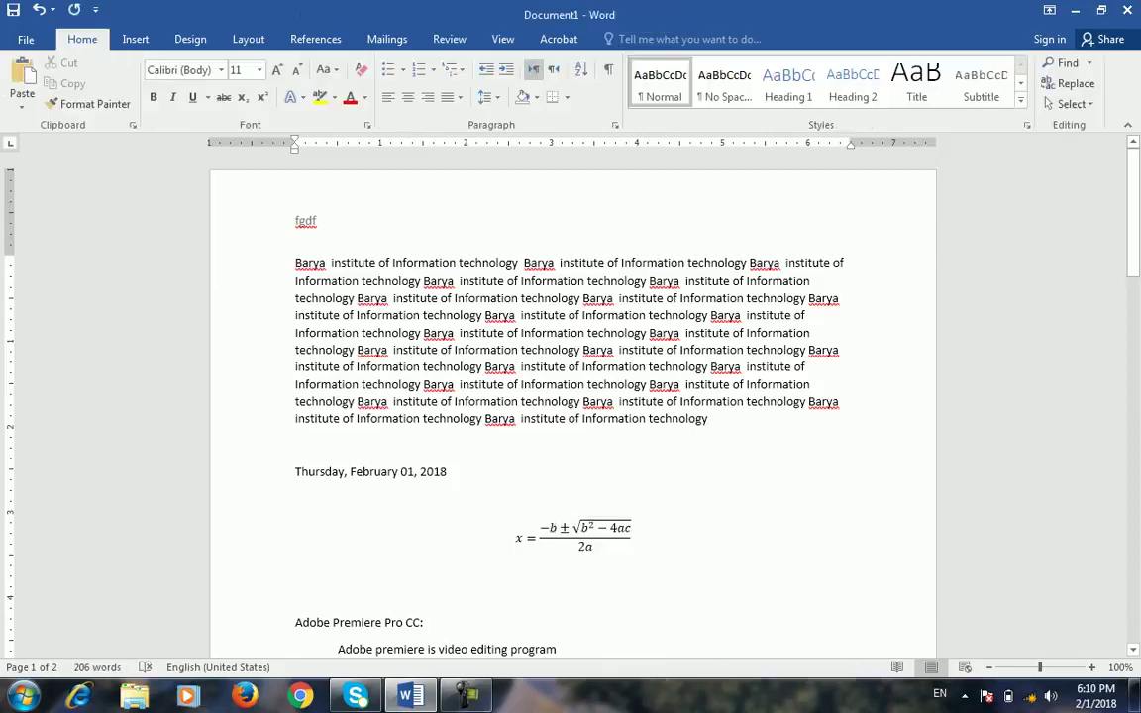
Insert the Sound Recording Copyright symbol (℗, character code 2117) directly before the x of the quadratic formula
left_click(514, 538)
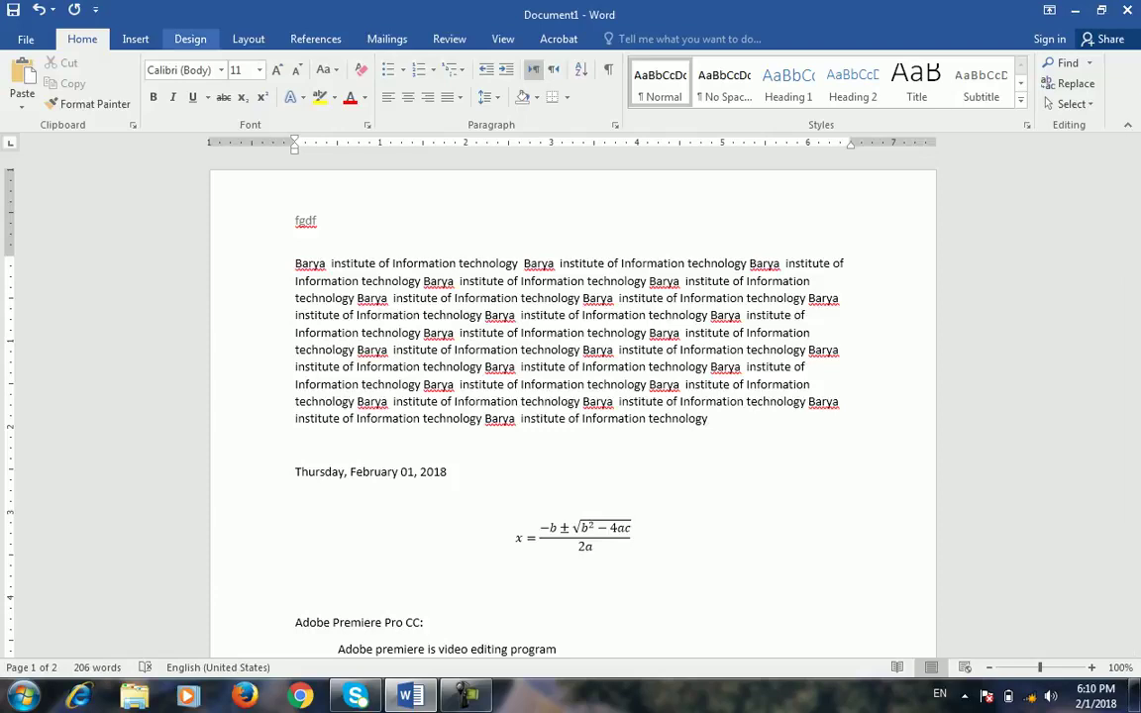
left_click(136, 39)
left_click(1086, 62)
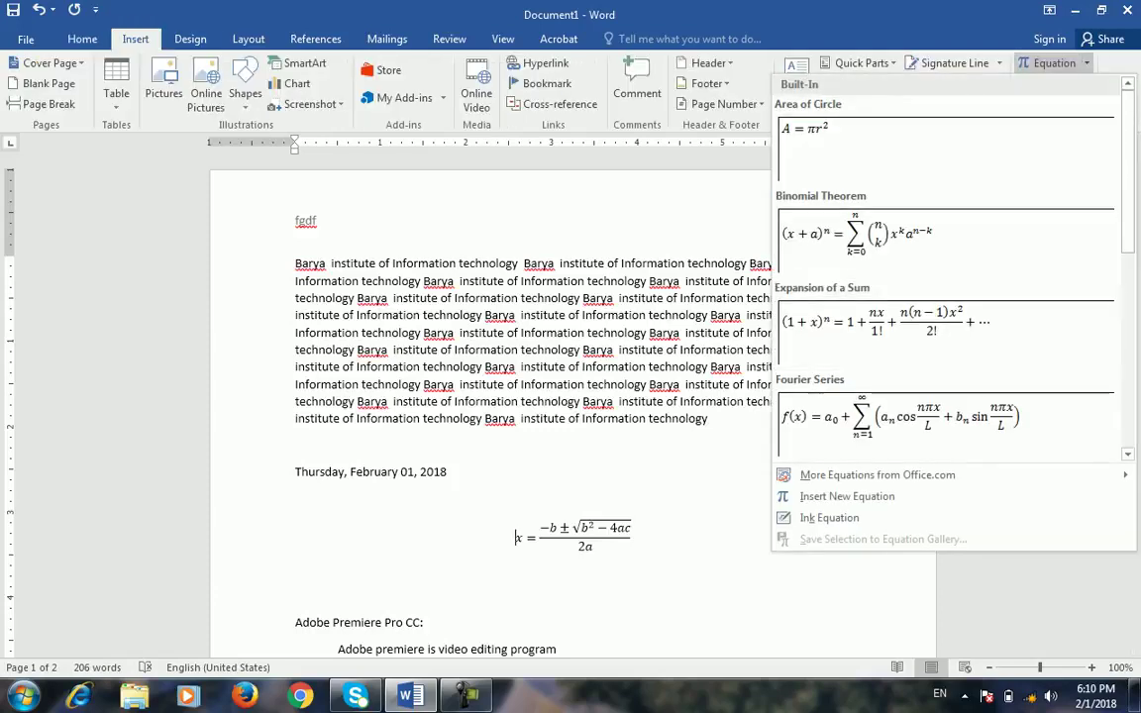
key("Escape")
left_click(1052, 83)
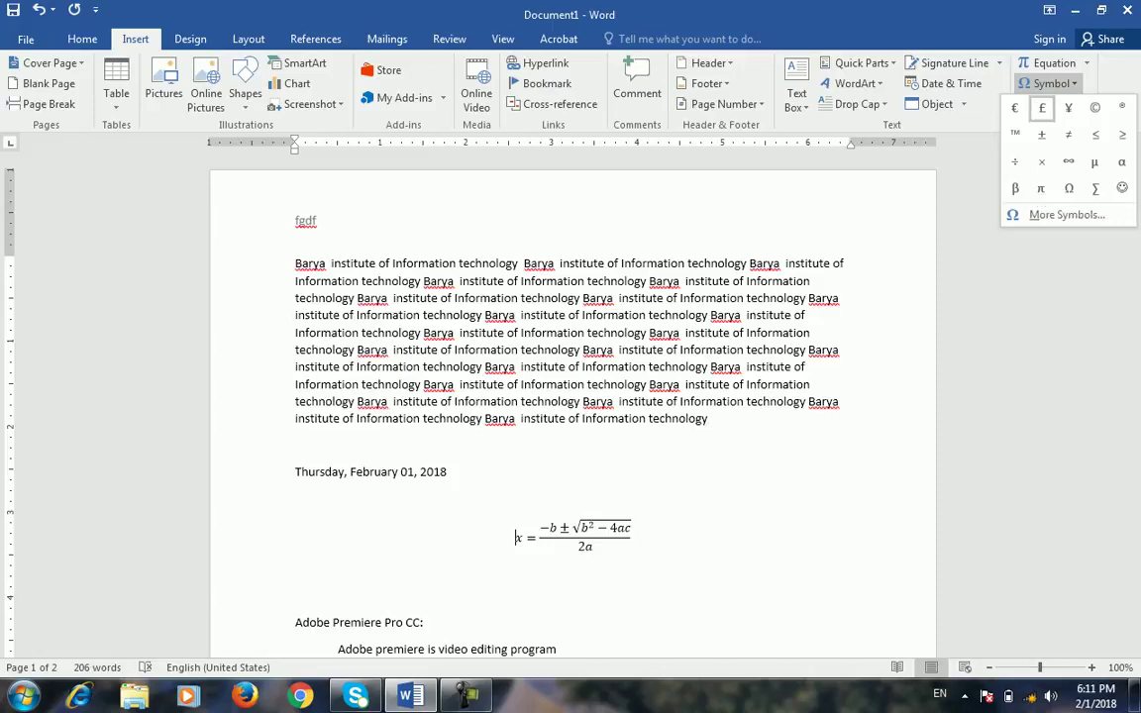
left_click(1058, 215)
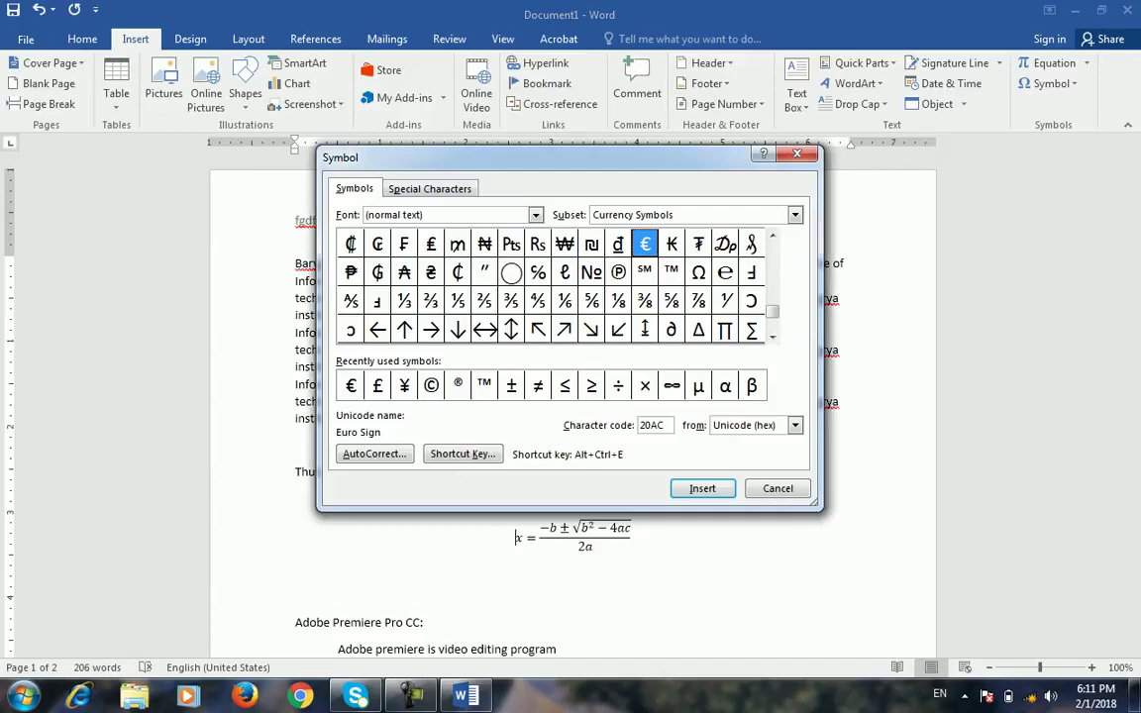
left_click(618, 301)
left_click(618, 273)
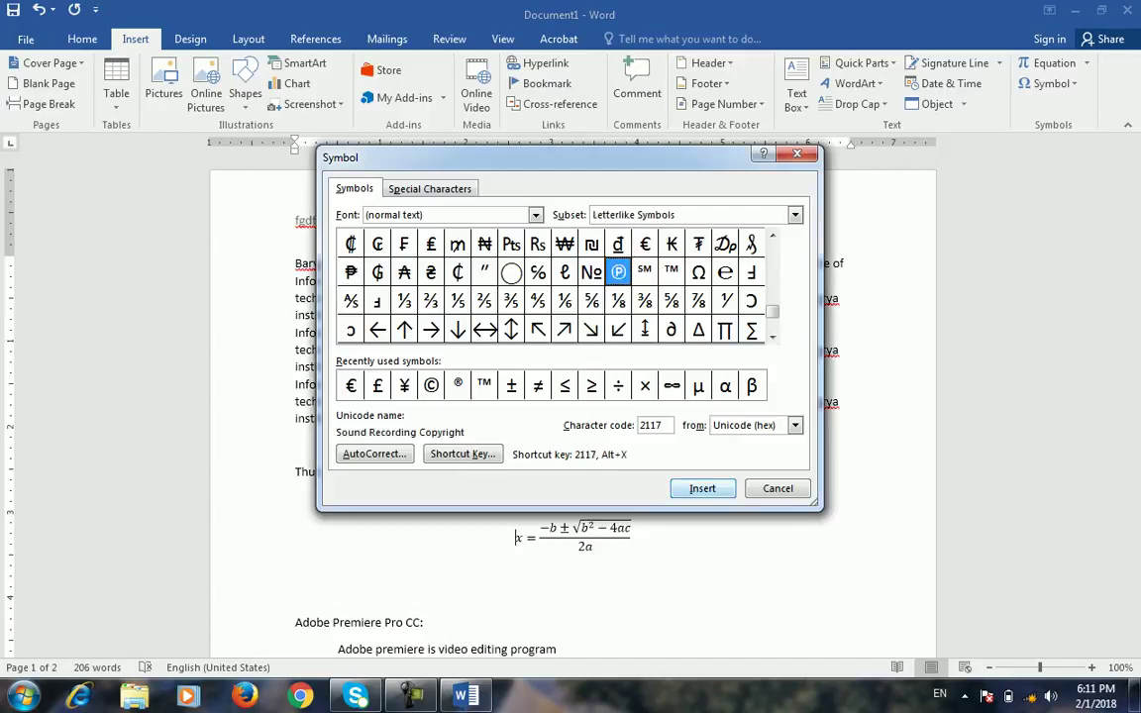
left_click(702, 489)
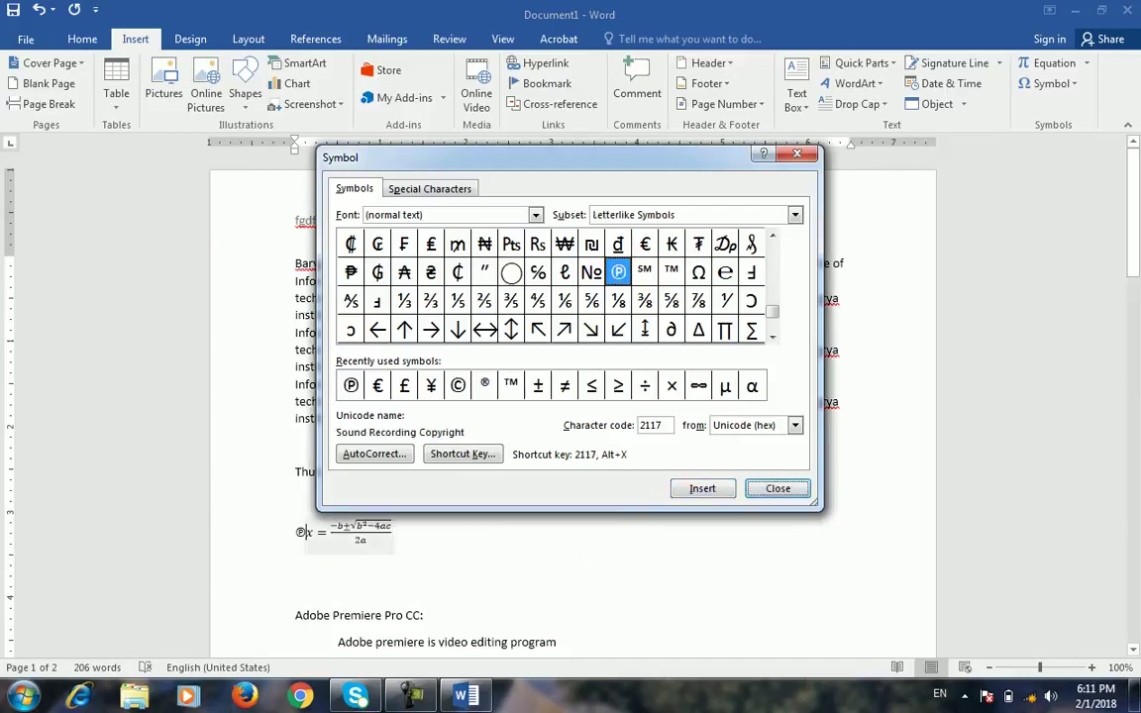
left_click(778, 488)
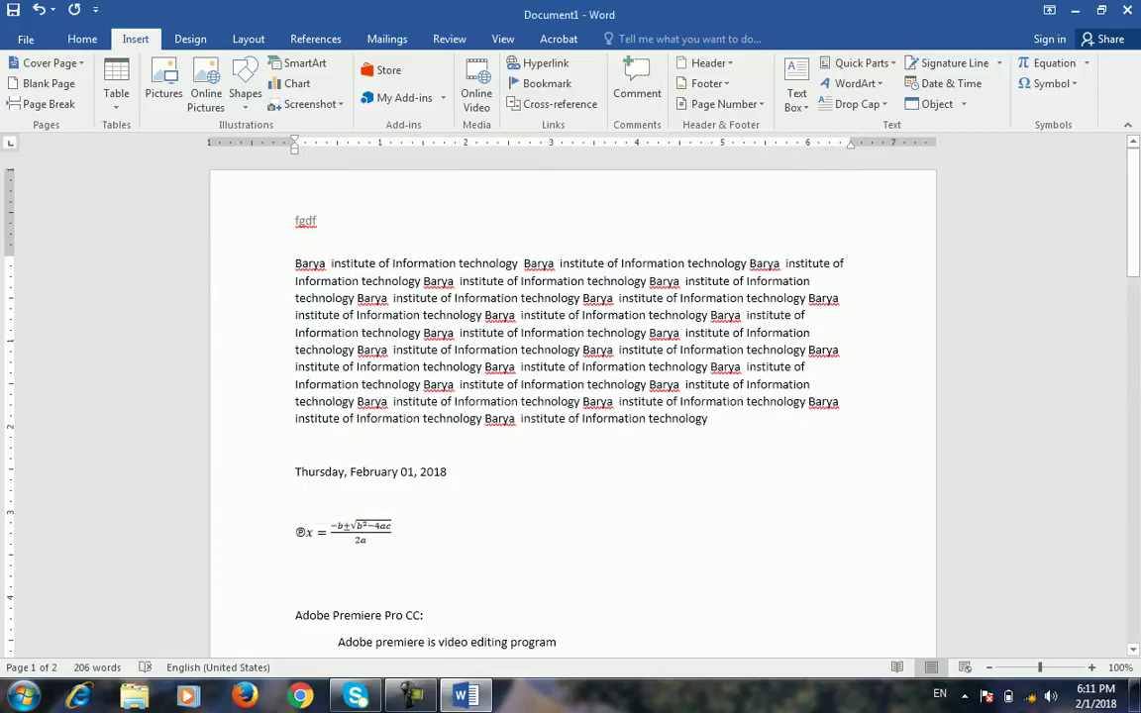